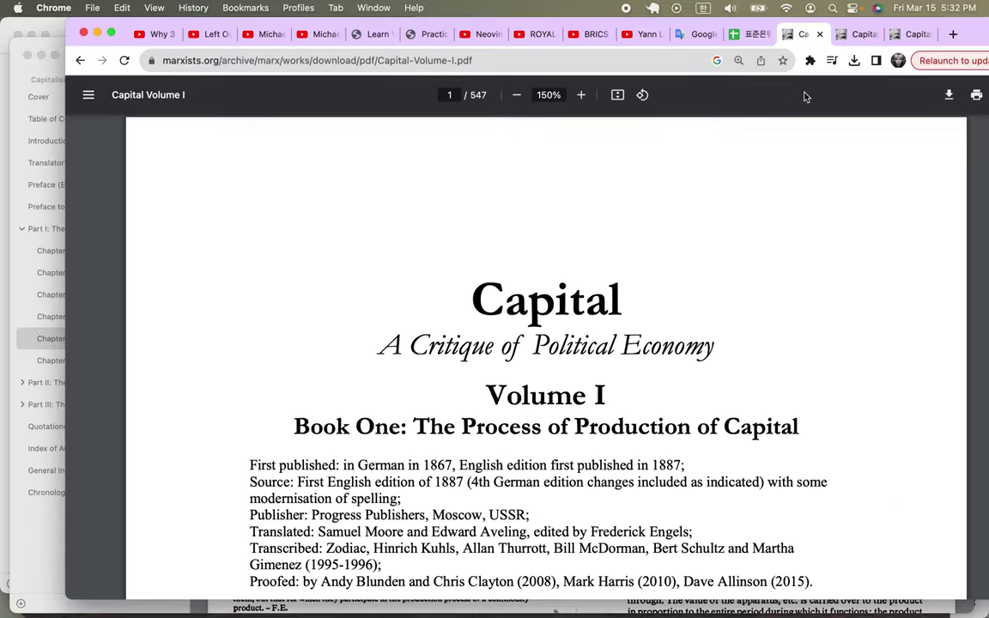
# View the title pages of the Capital Volume II and Volume III PDFs, and return to the Volume I title page.
pyautogui.click(861, 34)
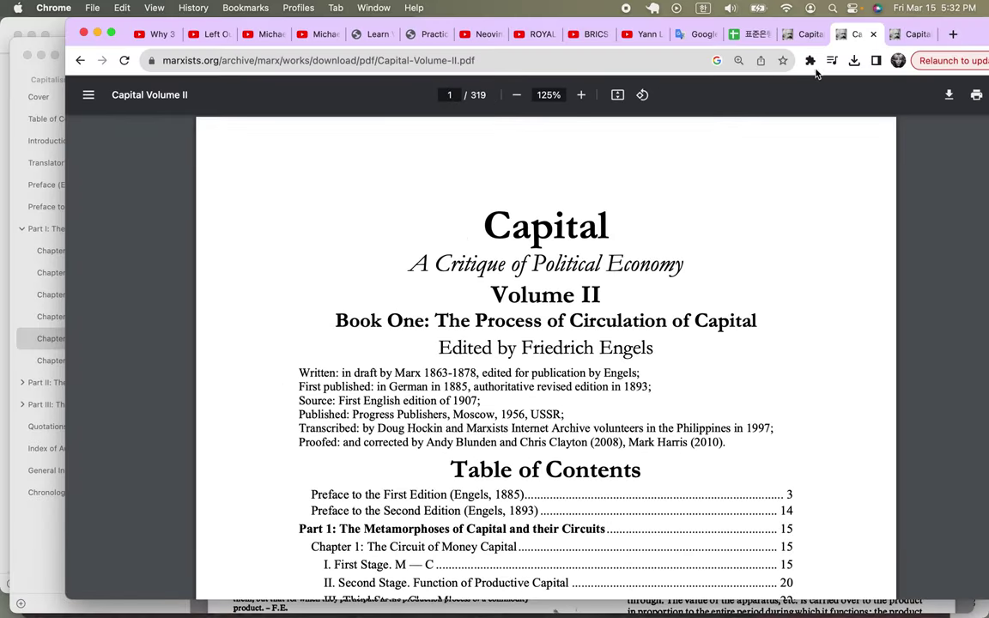
pyautogui.click(910, 35)
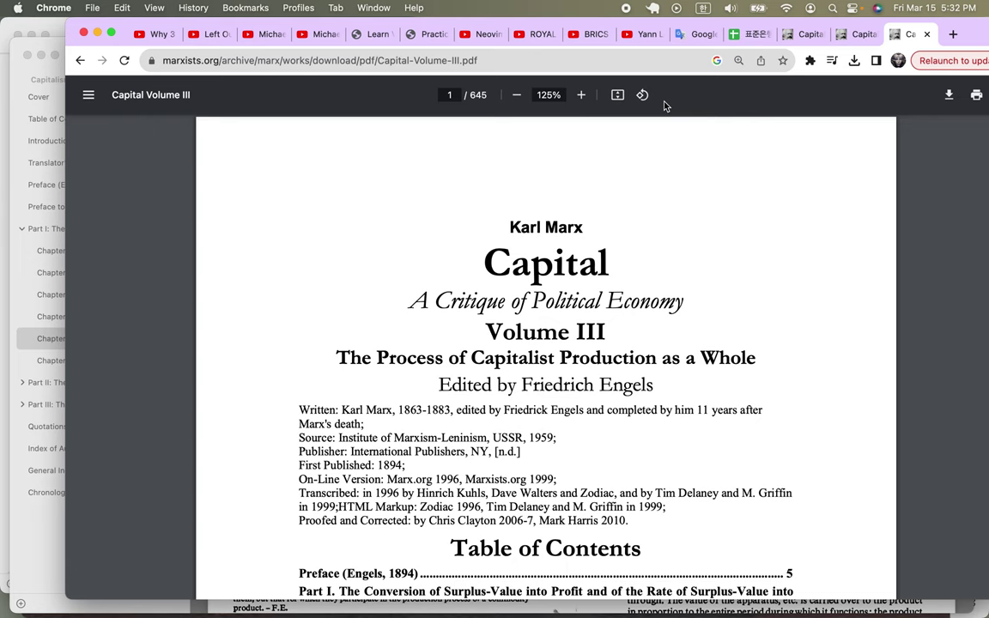
pyautogui.click(805, 36)
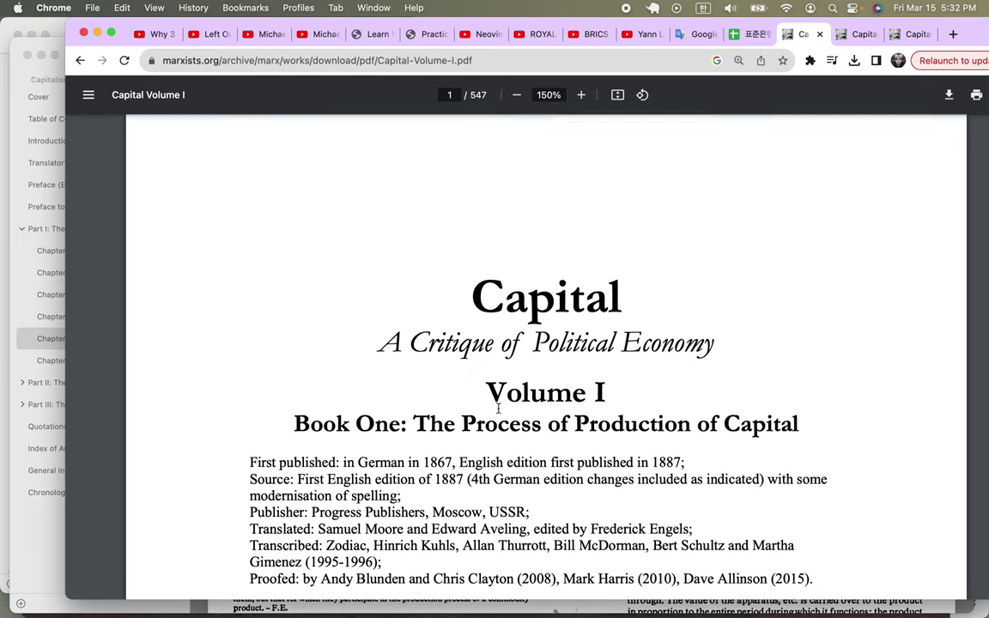
pyautogui.scroll(-1, 498, 409)
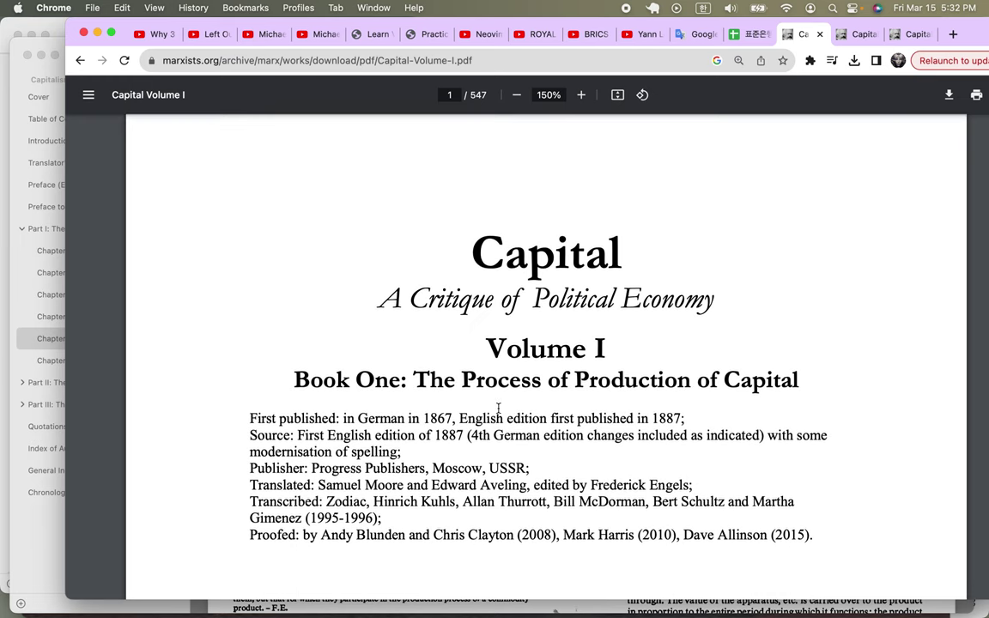
# Open YouTube in a new browser tab and search it for "자본론".
pyautogui.click(953, 35)
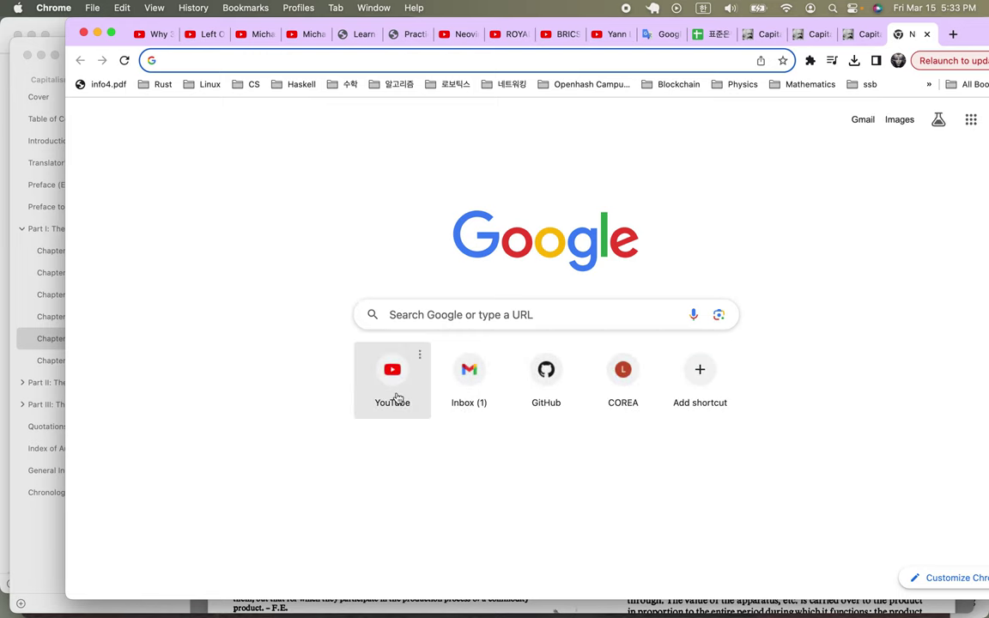
pyautogui.click(396, 397)
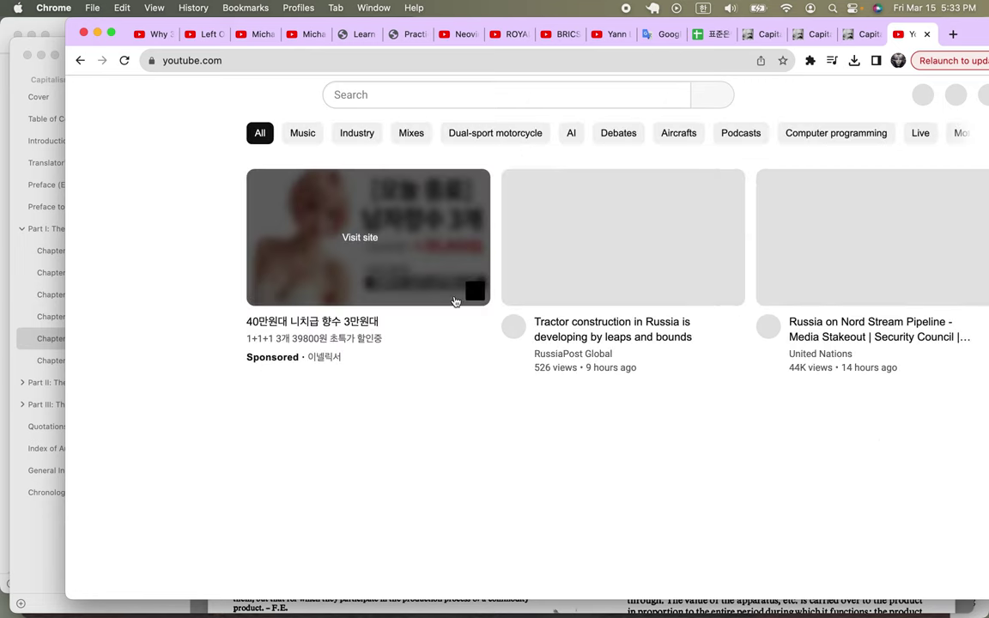
pyautogui.click(509, 100)
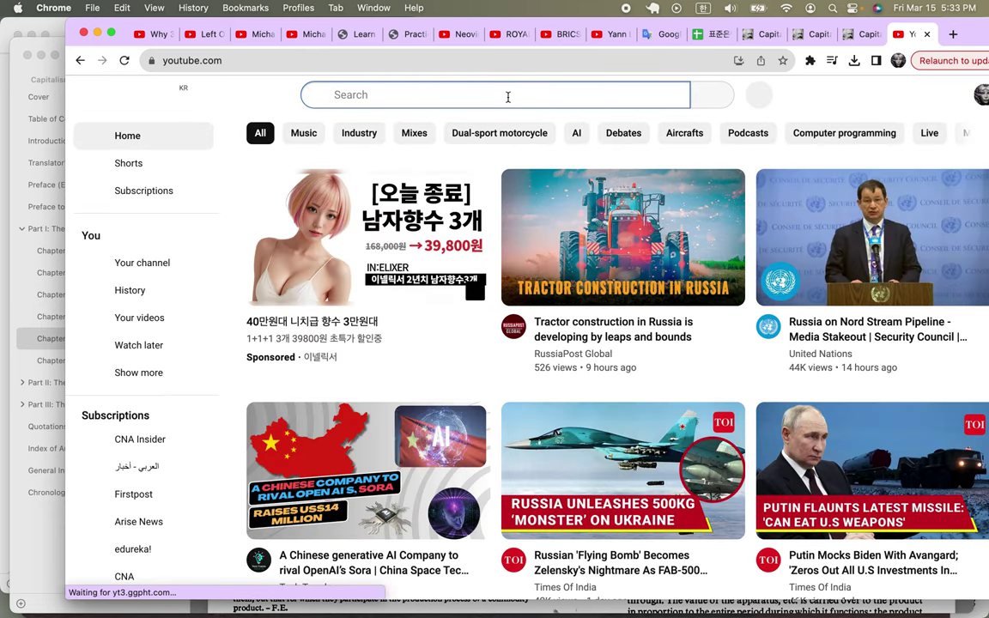
pyautogui.hotkey('ctrl', 'space')
pyautogui.write('wkq')
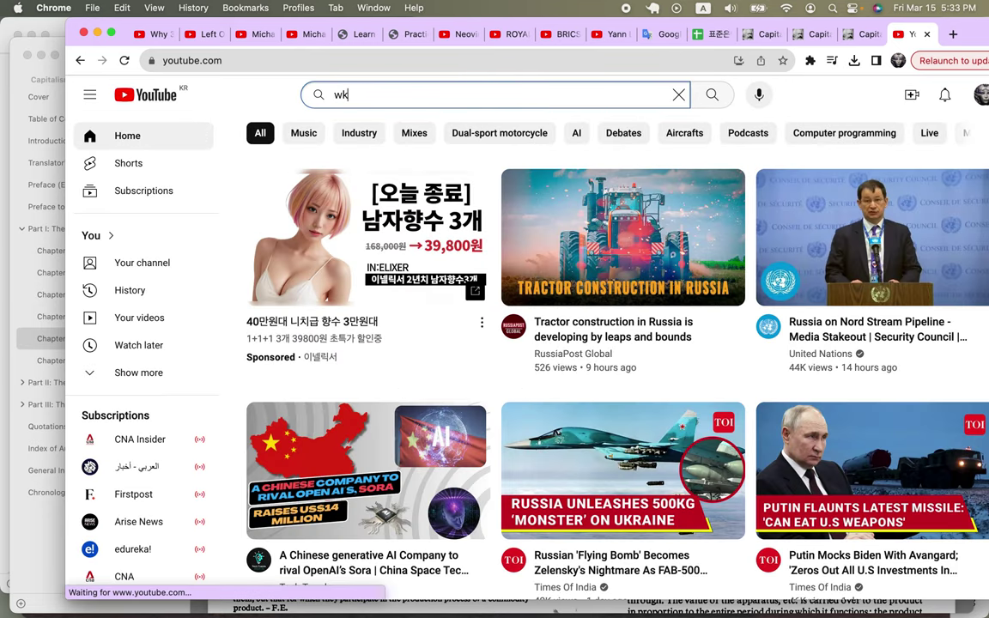
pyautogui.press('BackSpace')
pyautogui.press('BackSpace')
pyautogui.press('BackSpace')
pyautogui.hotkey('ctrl', 'space')
pyautogui.write('자본론')
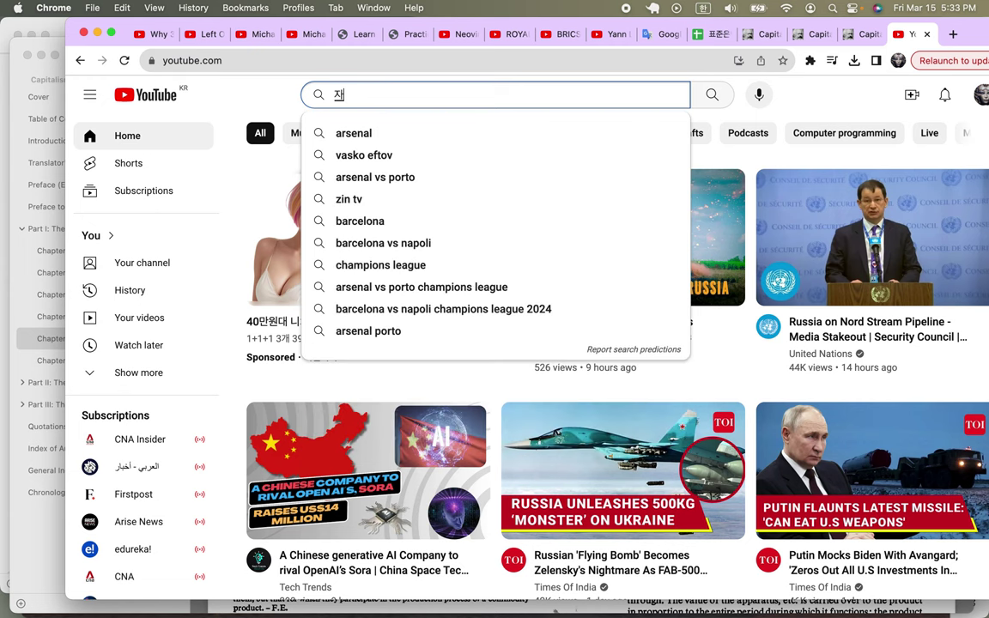
pyautogui.press('Return')
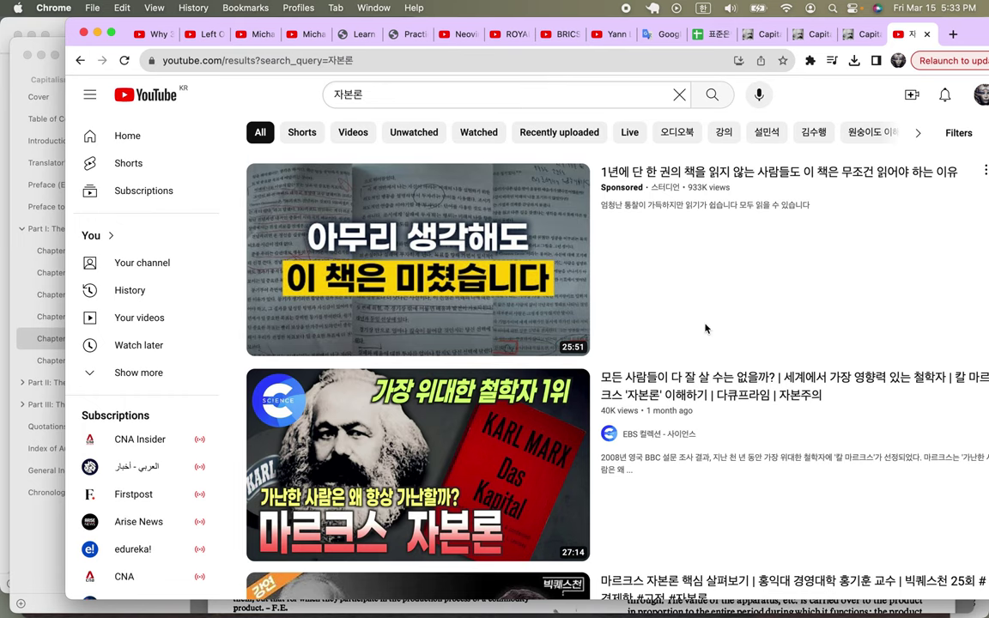
# Browse the YouTube results for 자본론, examining the lecture videos and playlists on offer and previewing some of them.
pyautogui.scroll(-3, 705, 329)
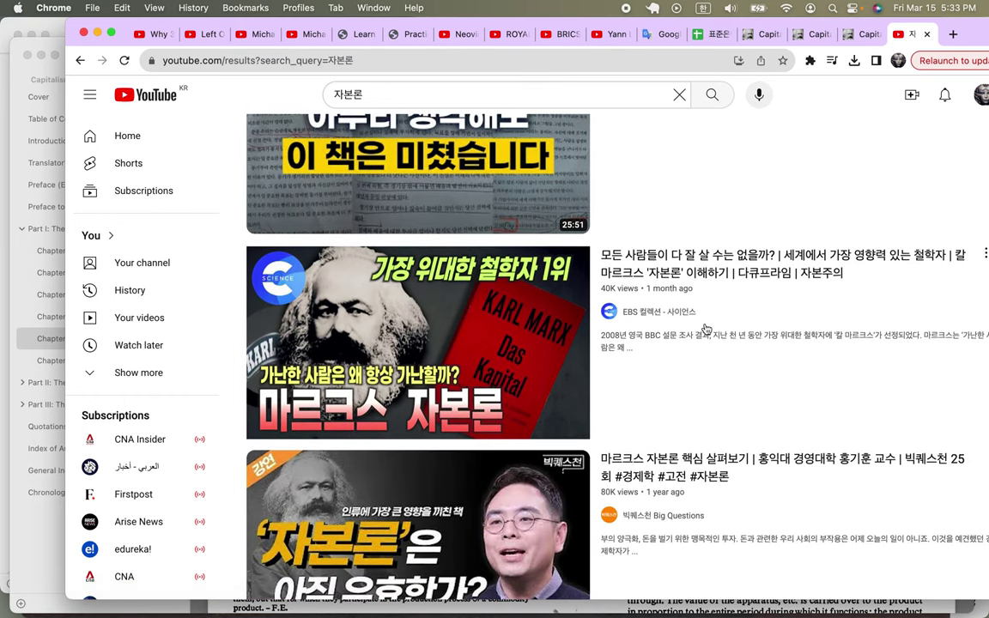
pyautogui.scroll(-2, 705, 329)
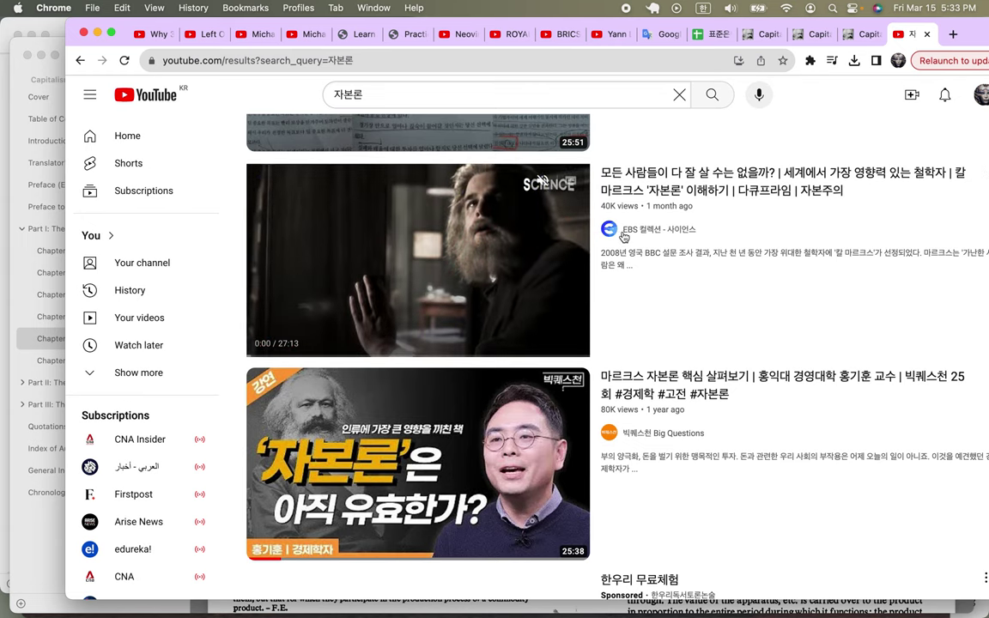
pyautogui.scroll(-4, 678, 340)
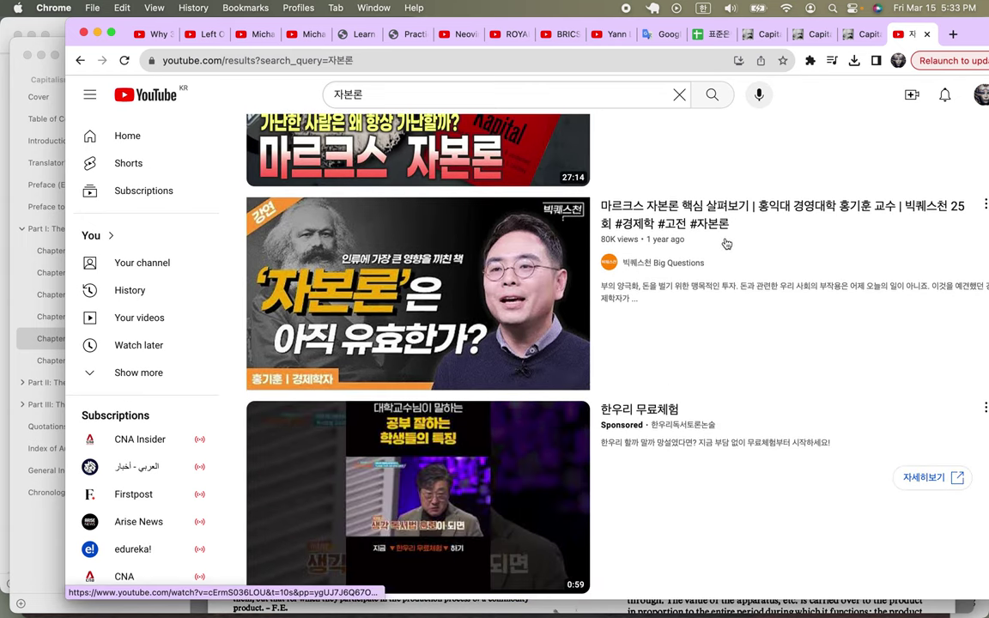
pyautogui.moveTo(505, 332)
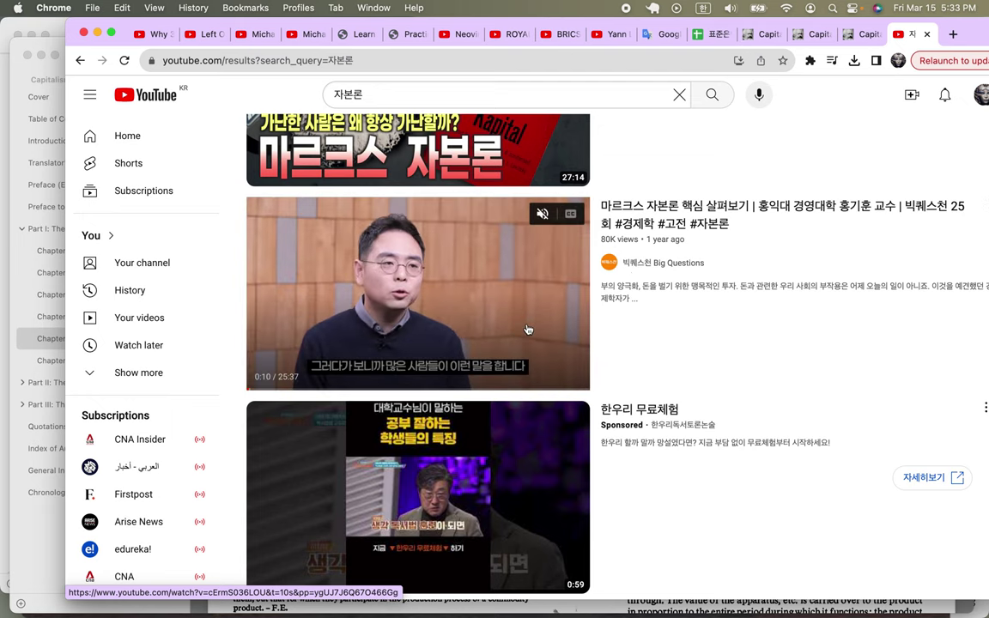
pyautogui.scroll(-2, 654, 338)
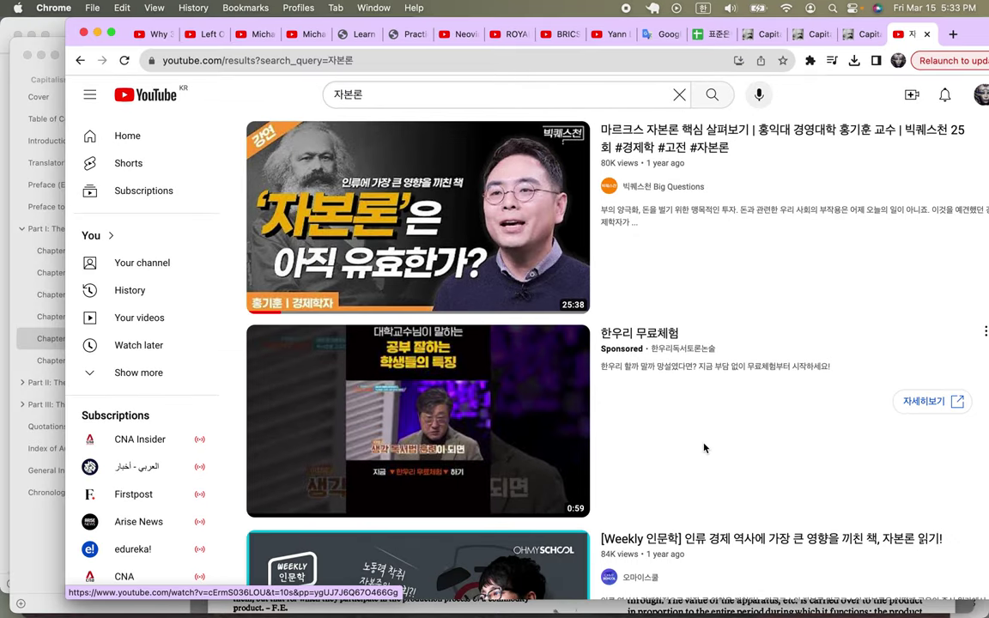
pyautogui.scroll(-5, 704, 447)
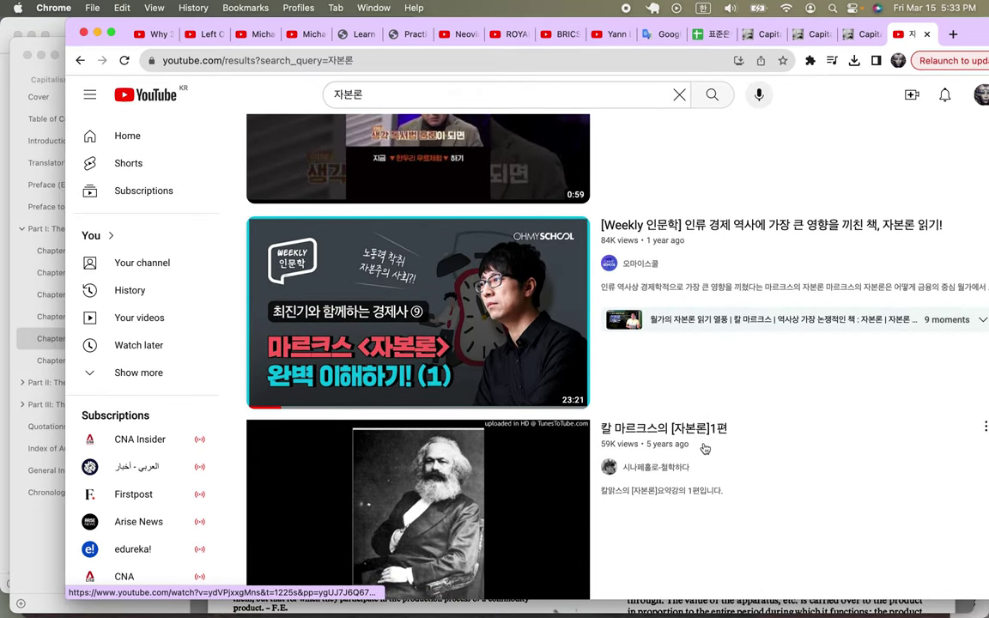
pyautogui.scroll(-1, 704, 448)
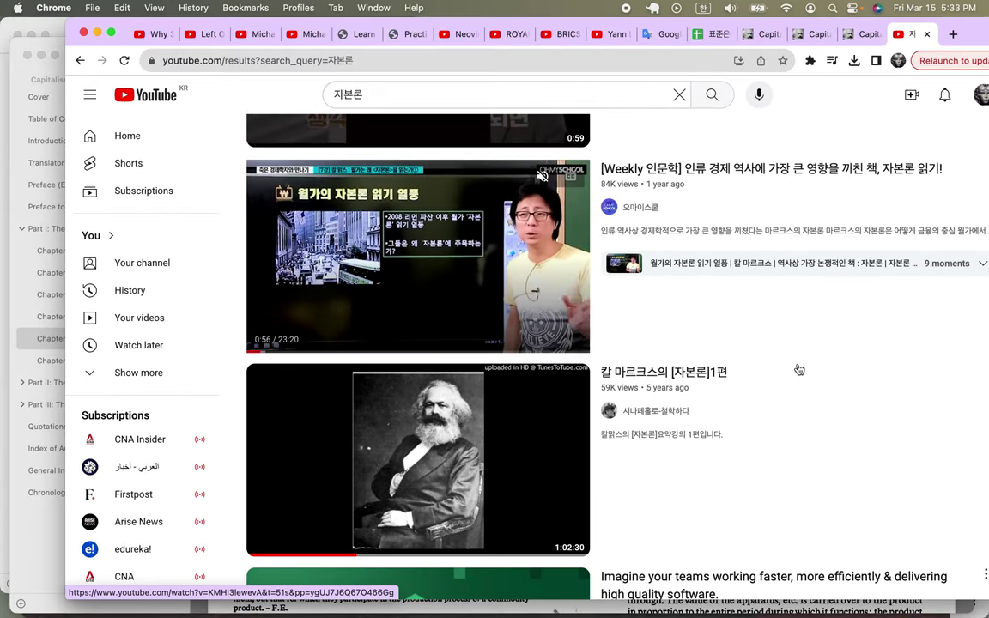
pyautogui.scroll(-3, 796, 368)
pyautogui.scroll(-10, 798, 369)
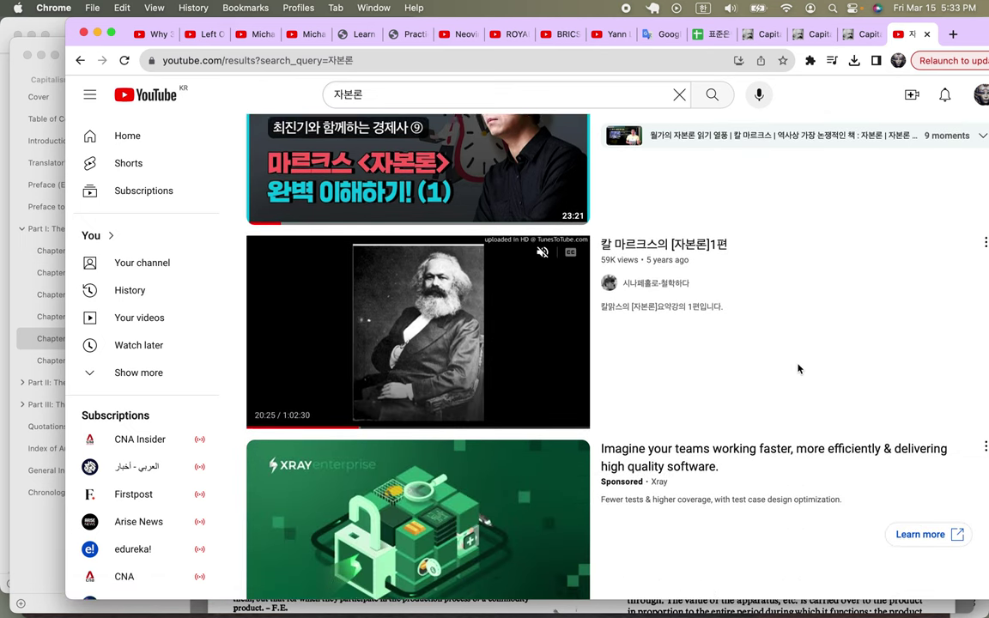
pyautogui.scroll(-2, 798, 370)
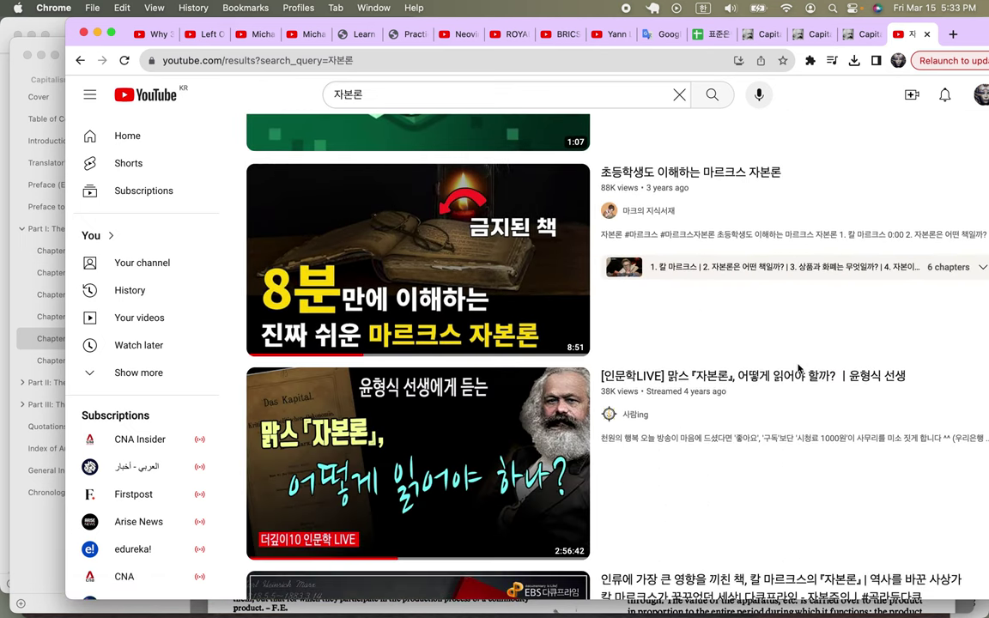
pyautogui.scroll(-2, 798, 369)
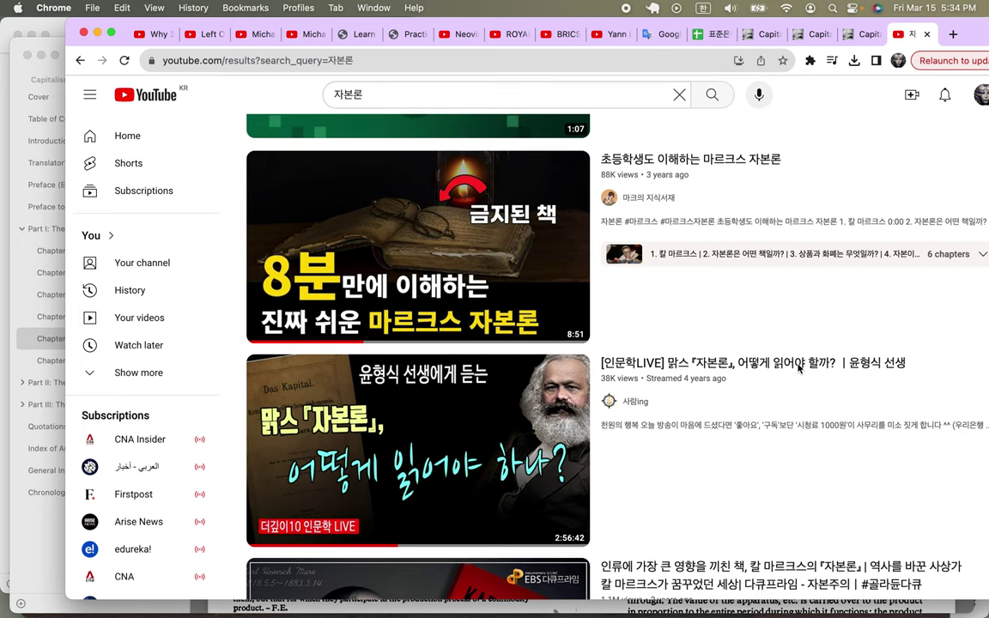
pyautogui.scroll(-8, 798, 369)
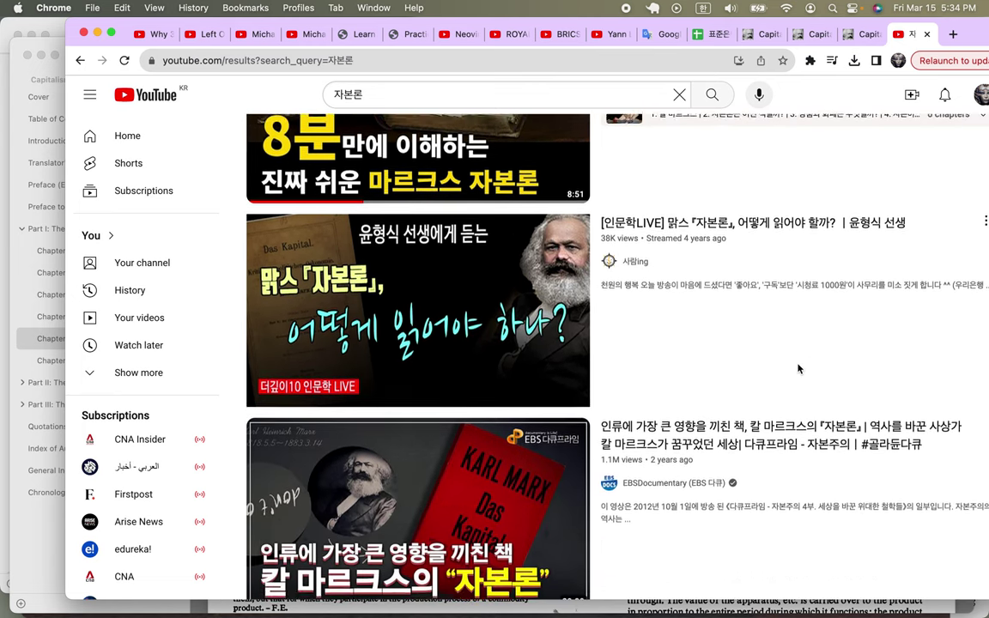
pyautogui.scroll(-2, 799, 369)
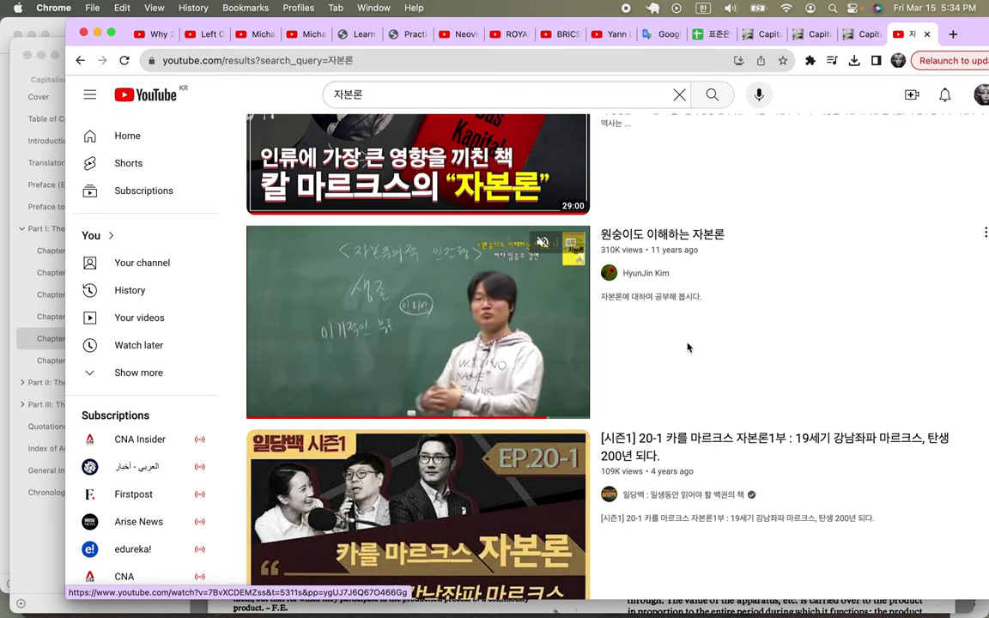
pyautogui.scroll(-5, 687, 348)
pyautogui.scroll(-10, 686, 348)
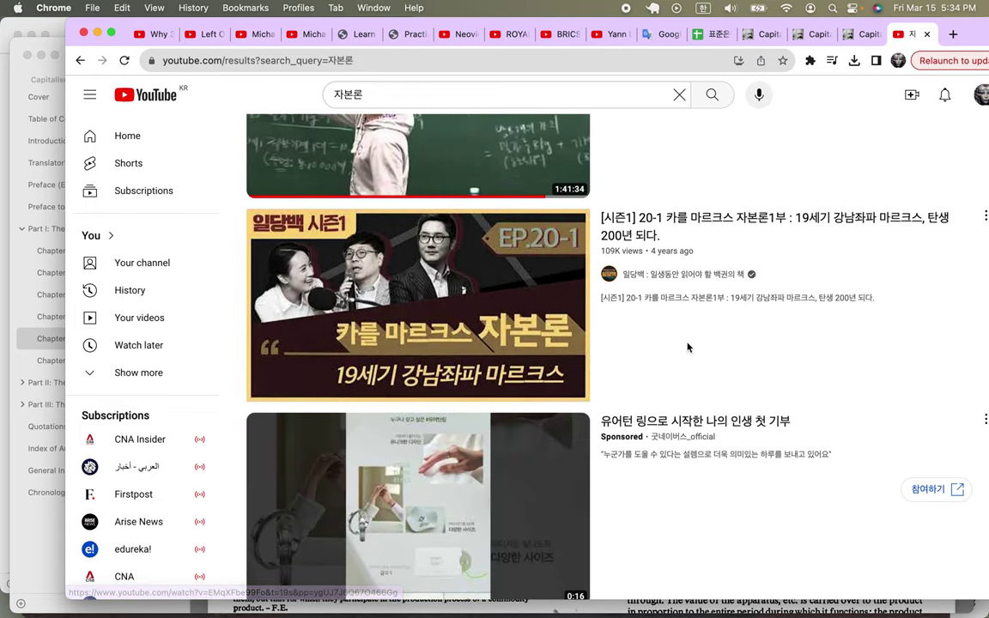
pyautogui.scroll(-5, 687, 347)
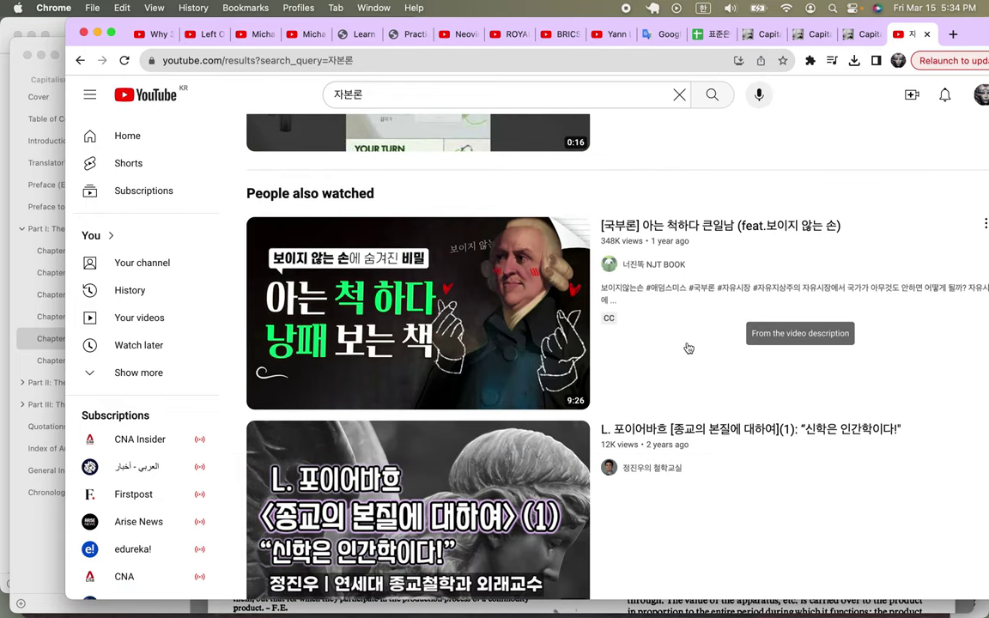
pyautogui.scroll(-3, 687, 348)
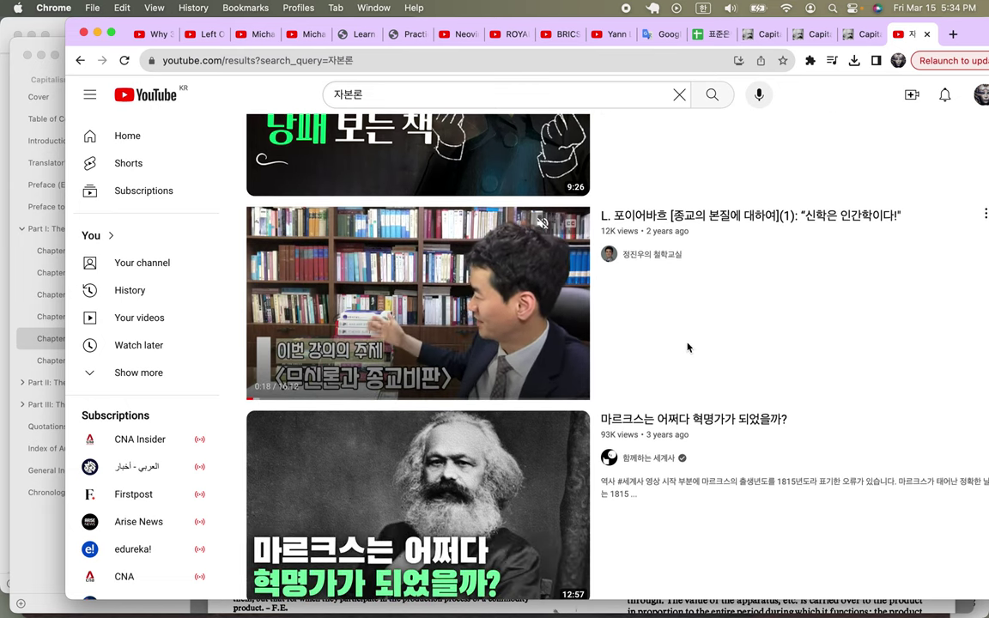
pyautogui.scroll(-2, 687, 347)
pyautogui.scroll(-10, 687, 345)
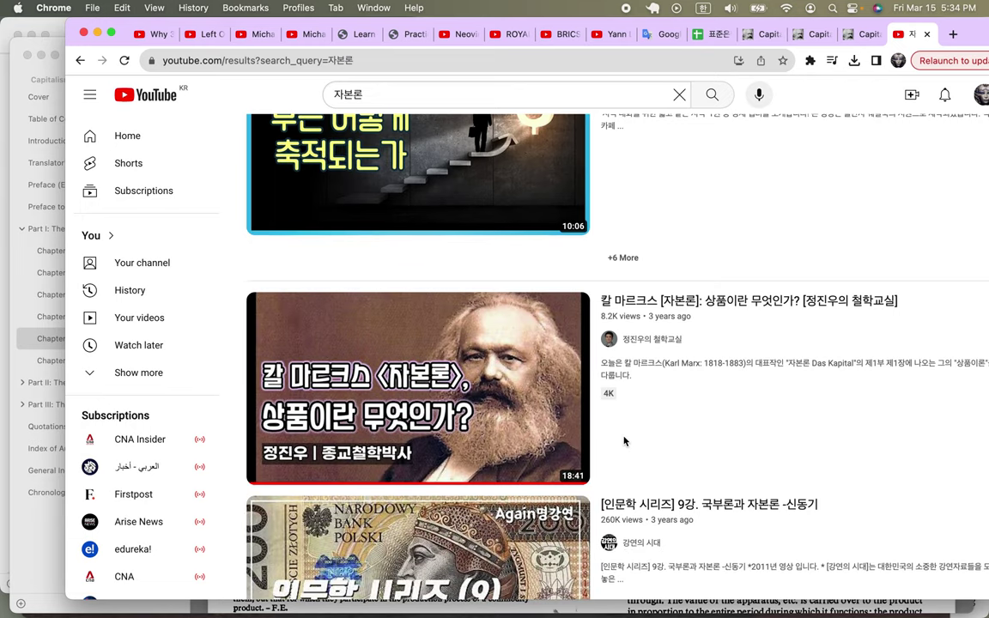
pyautogui.scroll(-12, 636, 420)
pyautogui.scroll(-3, 636, 420)
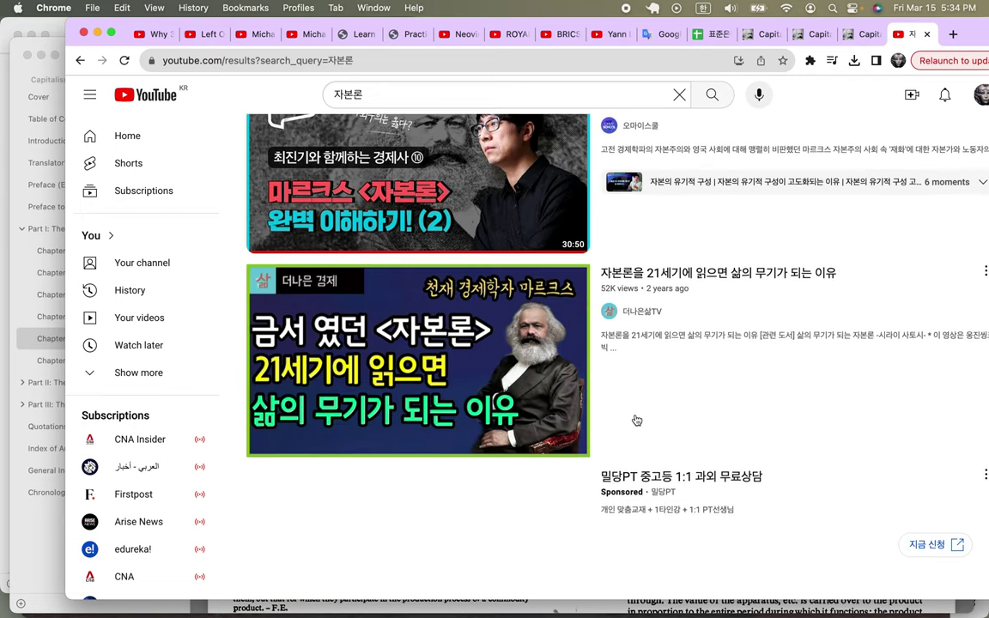
pyautogui.scroll(-18, 636, 418)
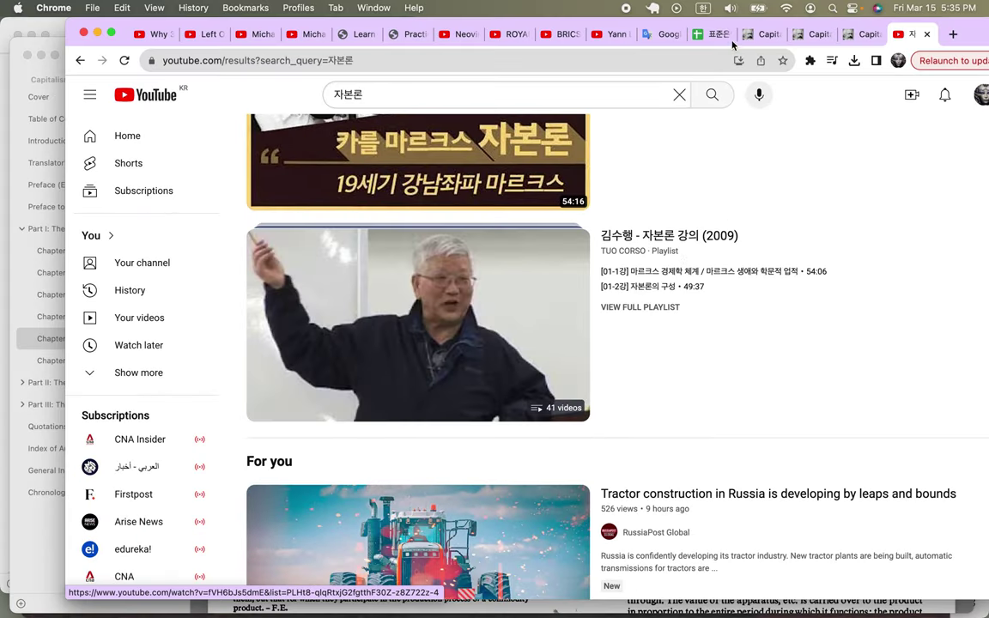
# In the open Google Sheets document, enter "자본론 3권 => 1권 서론, 2~3권 본론" in the merged cell B2:P2 under the title.
pyautogui.click(711, 34)
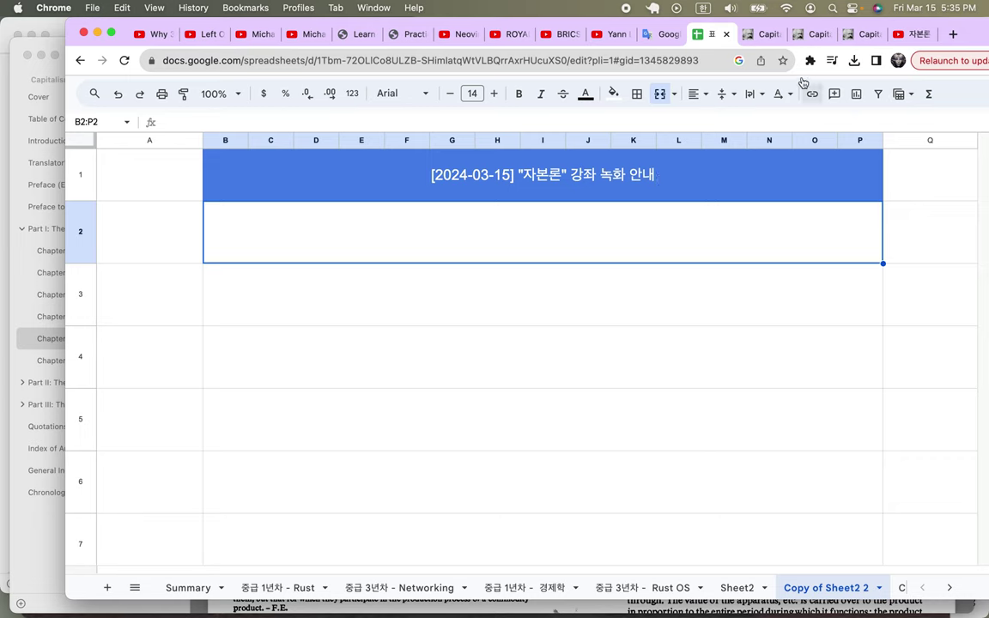
pyautogui.doubleClick(336, 246)
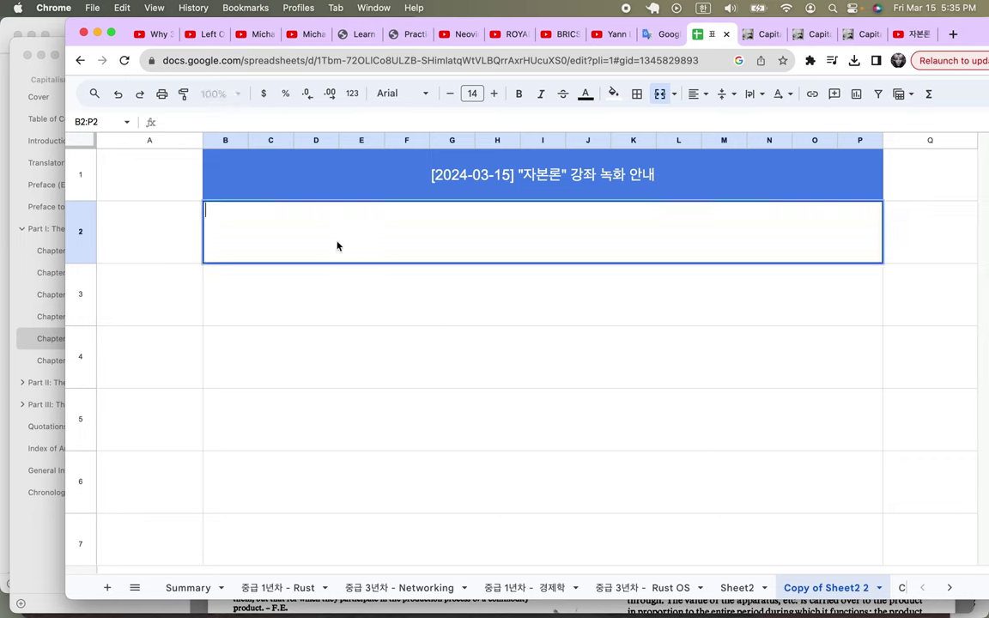
pyautogui.write('자본르')
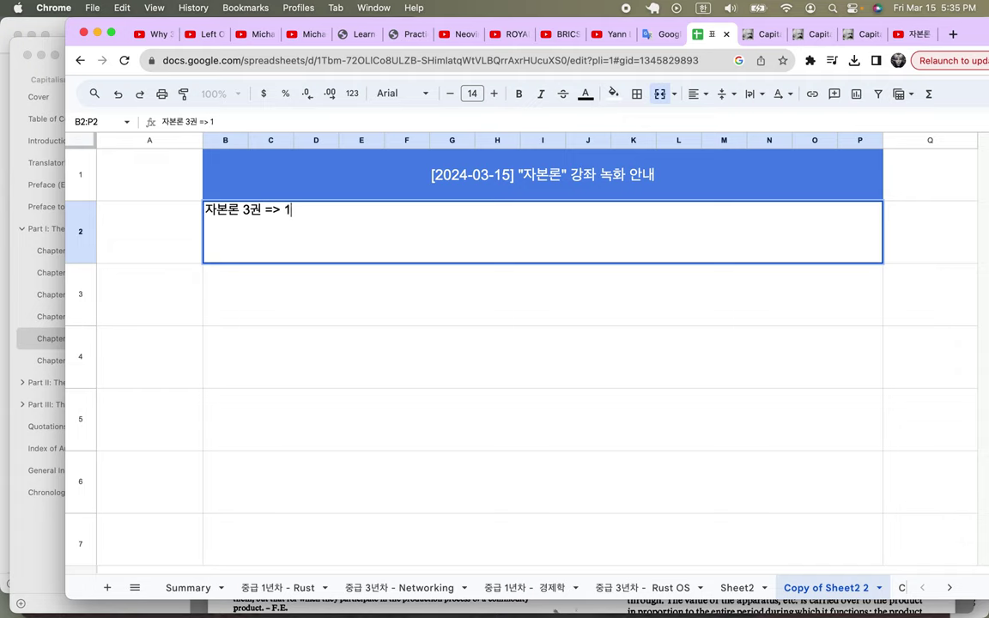
pyautogui.write('구 ㅓㄴㄴ ㅅㅓㄹㅗㄴ')
pyautogui.press('BackSpace')
pyautogui.press('BackSpace')
pyautogui.write('론, ㅂ')
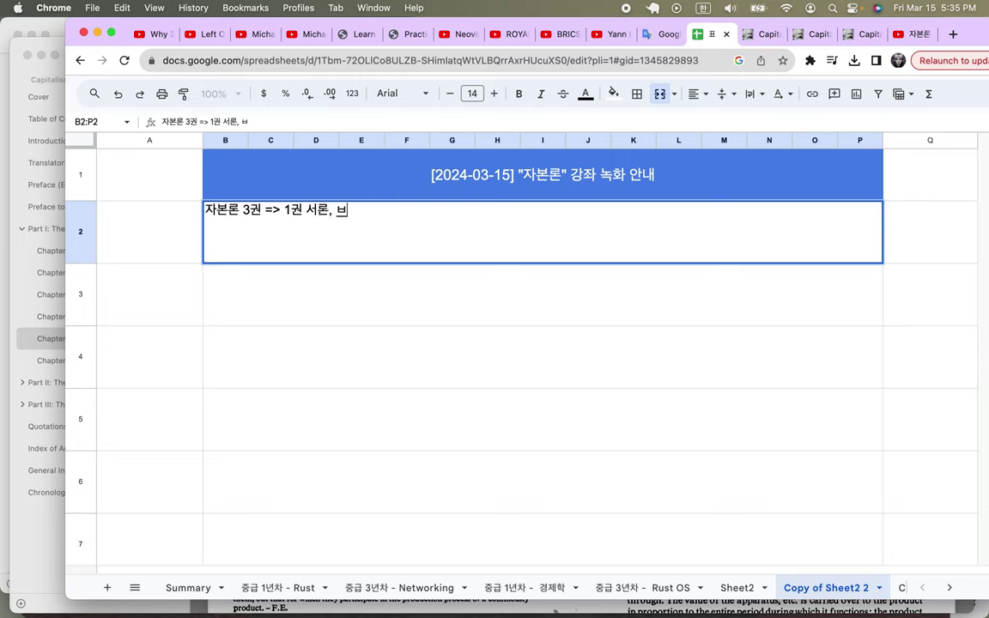
pyautogui.press('BackSpace')
pyautogui.write('2')
pyautogui.write('~3권 본ㄹ')
pyautogui.write('ㅗㄴ')
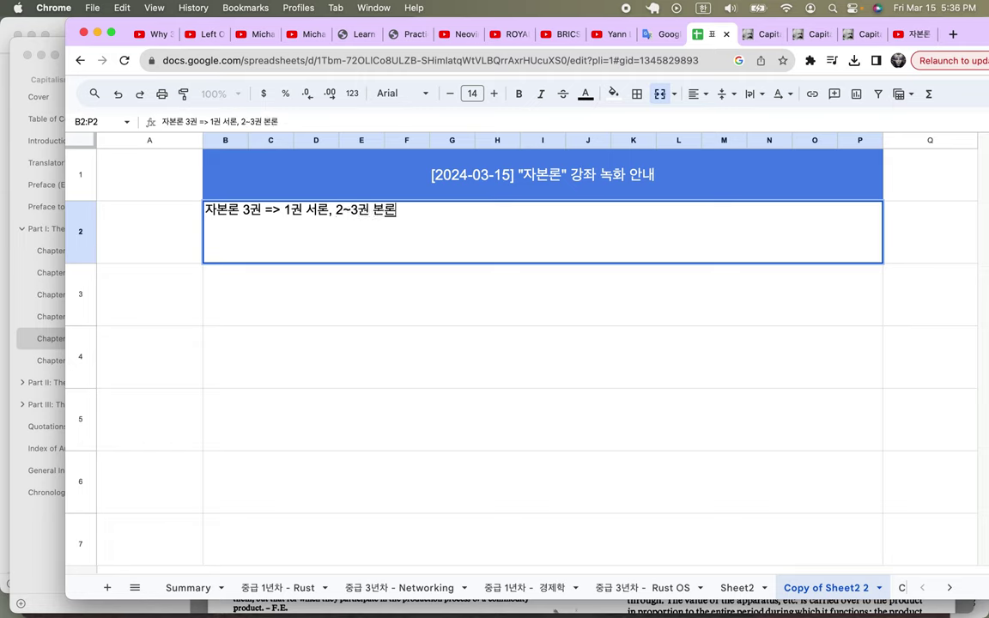
# Extend the note in row 2 with "= 금융, 돈" after 본론 and "= 상품" after 서론.
pyautogui.write(' = 금융')
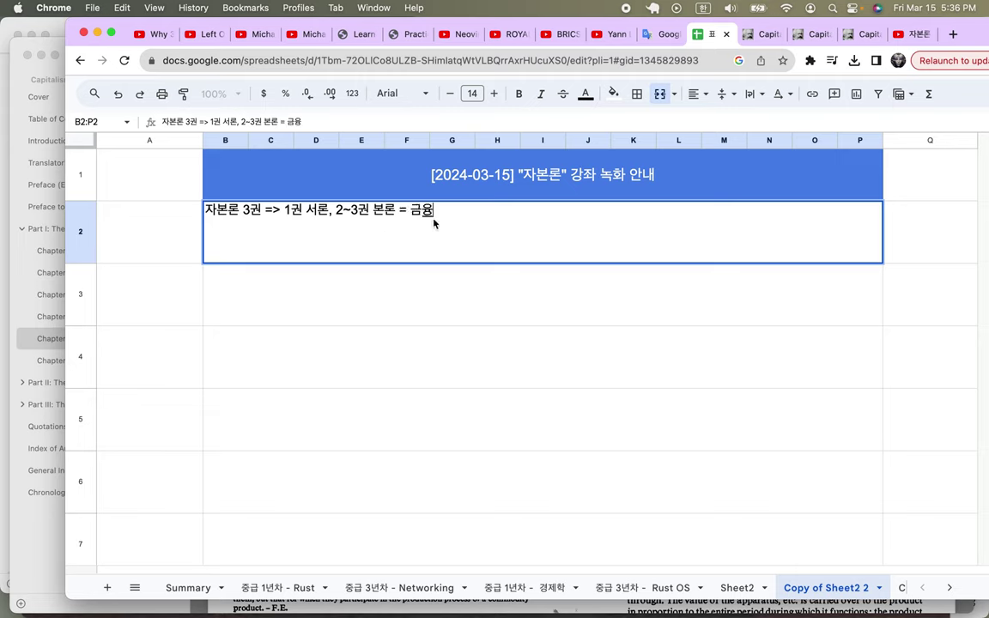
pyautogui.write(', 돈')
pyautogui.click(331, 209)
pyautogui.write('= 상품')
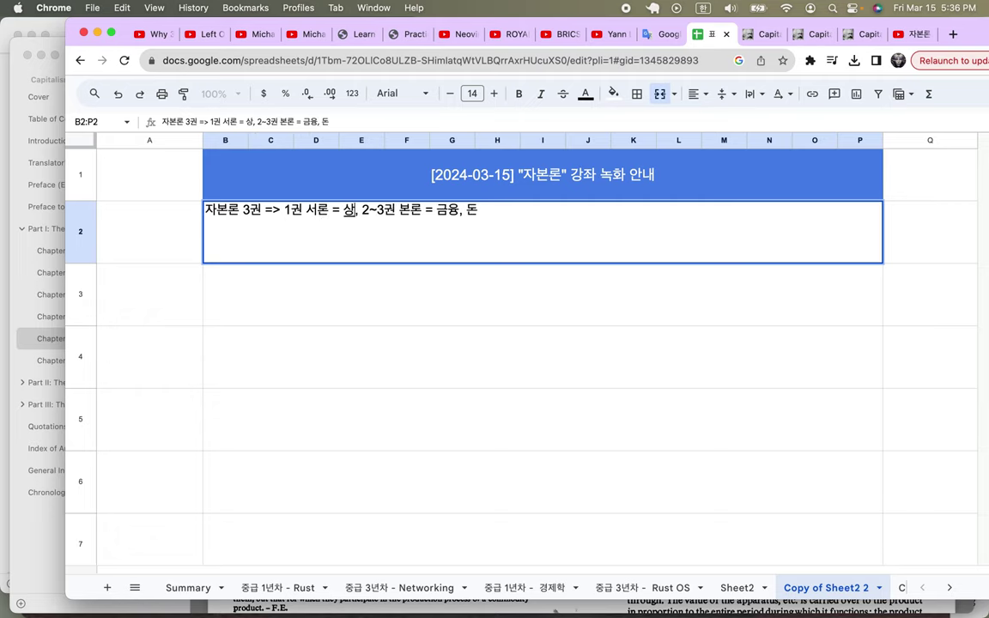
# Enter "자본론은 공산주의, 사회주의 책이 아니다." in the merged row 3 cell, below the note on the three volumes.
pyautogui.click(300, 302)
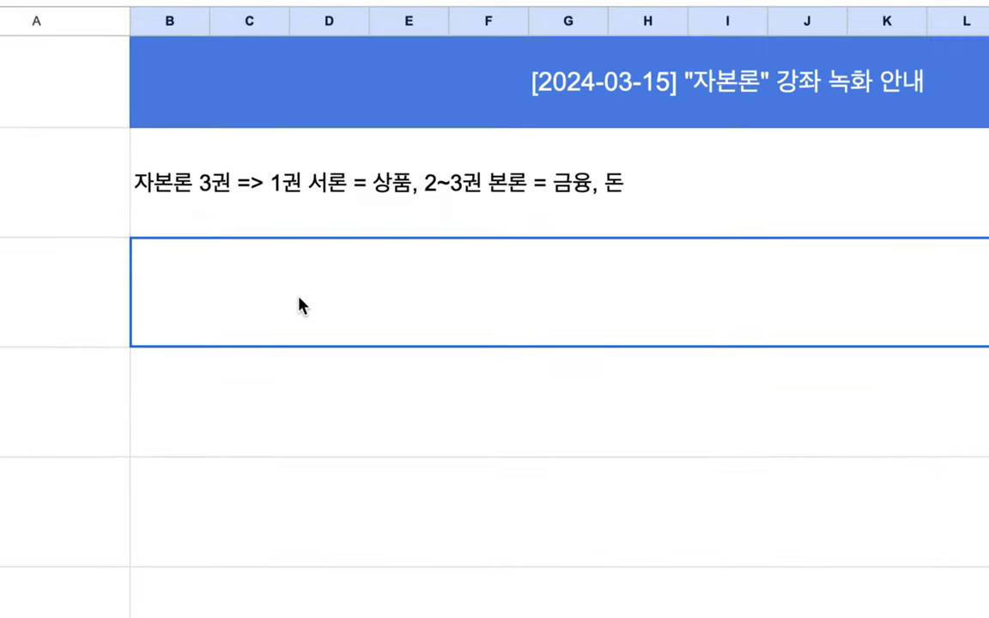
pyautogui.write('자본론은 ')
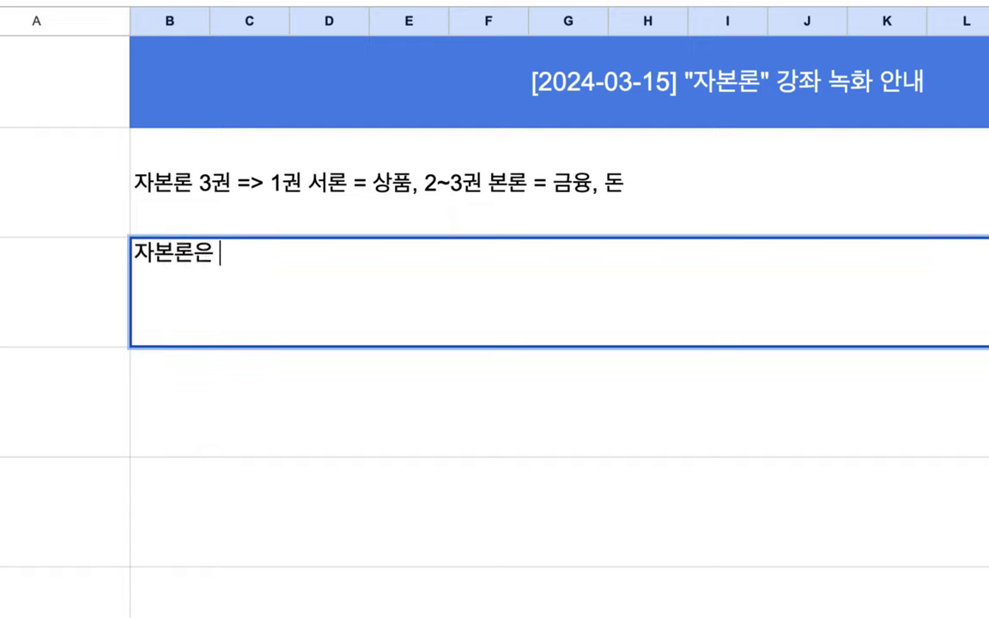
pyautogui.write('공산주의')
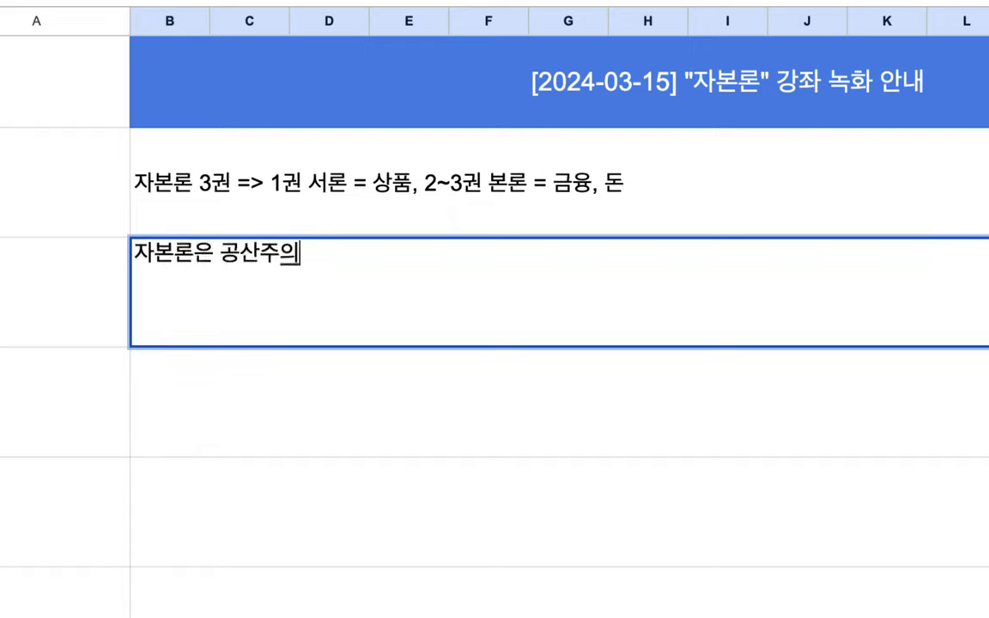
pyautogui.write(', 사회주의 ')
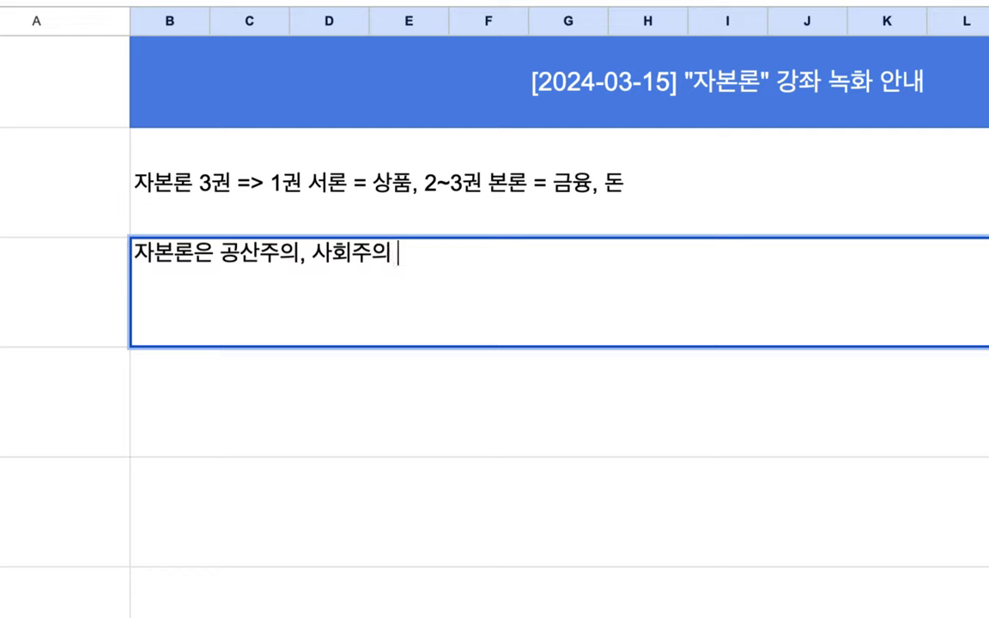
pyautogui.write('책이 아니다. ')
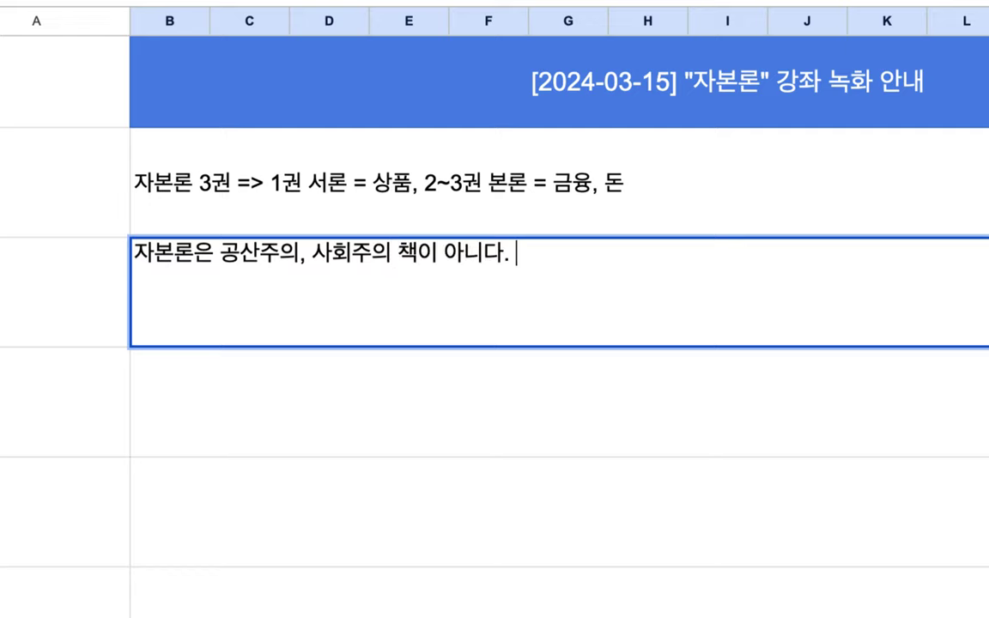
# Extend the row 3 note with "=> 자본과 상품의 메커니즘을 설명" after 아니다.
pyautogui.write('=> 자본')
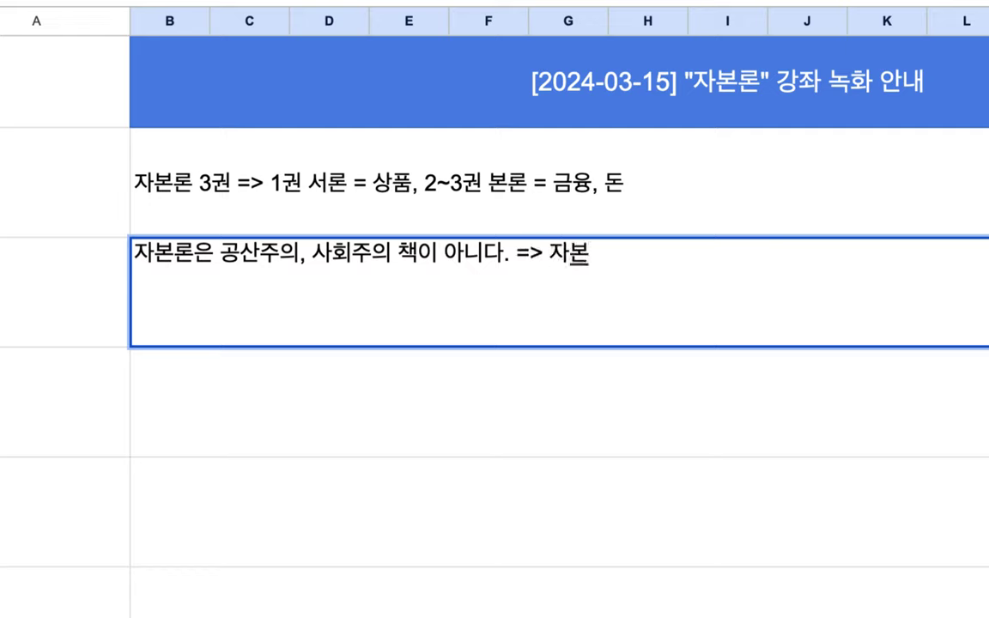
pyautogui.write('과 상푸믜')
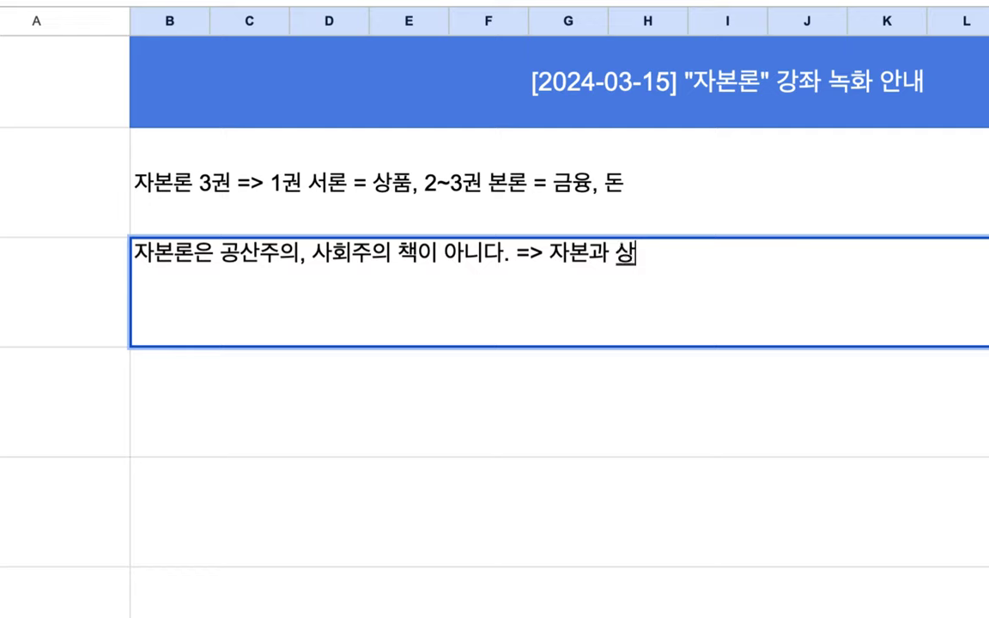
pyautogui.press('BackSpace')
pyautogui.press('BackSpace')
pyautogui.press('BackSpace')
pyautogui.write('품듸 베')
pyautogui.press('BackSpace')
pyautogui.press('BackSpace')
pyautogui.press('BackSpace')
pyautogui.press('BackSpace')
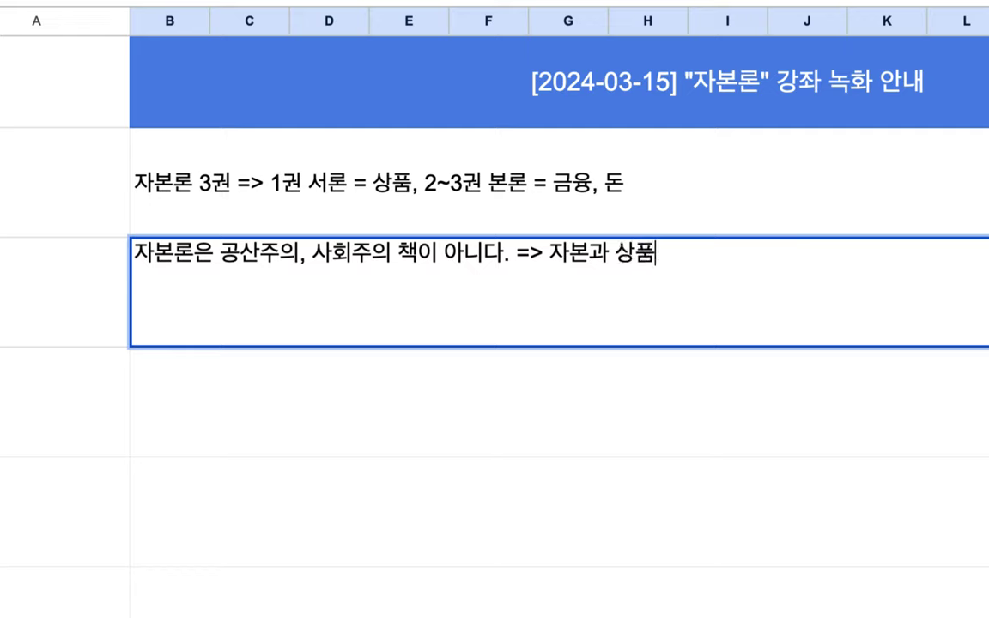
pyautogui.write('의 메커지믕ㄹ')
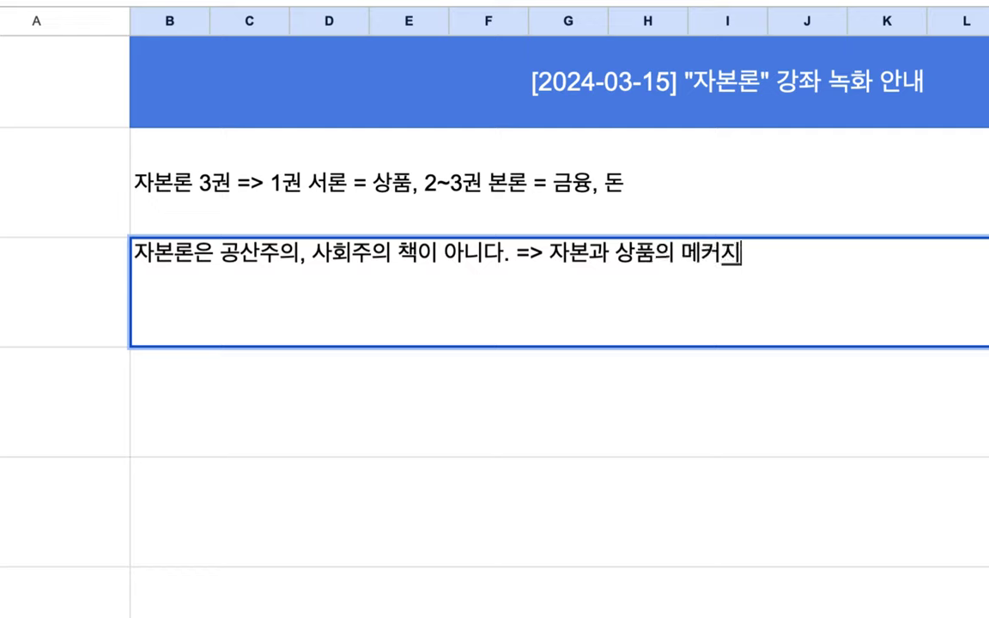
pyautogui.press('BackSpace')
pyautogui.press('BackSpace')
pyautogui.press('BackSpace')
pyautogui.write('니즘의')
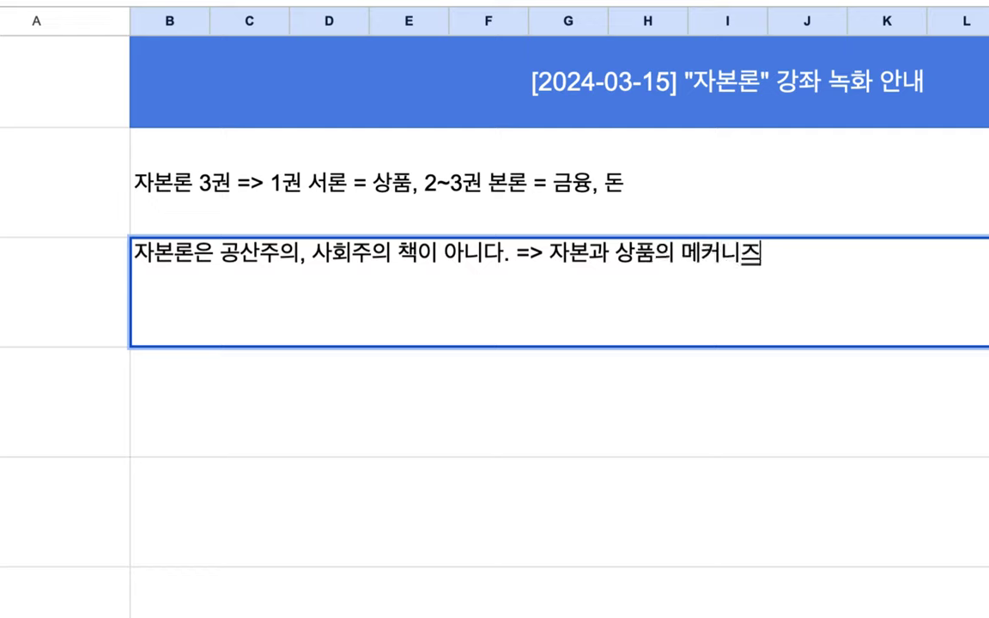
pyautogui.press('BackSpace')
pyautogui.press('BackSpace')
pyautogui.press('BackSpace')
pyautogui.write('ㅁ을 서')
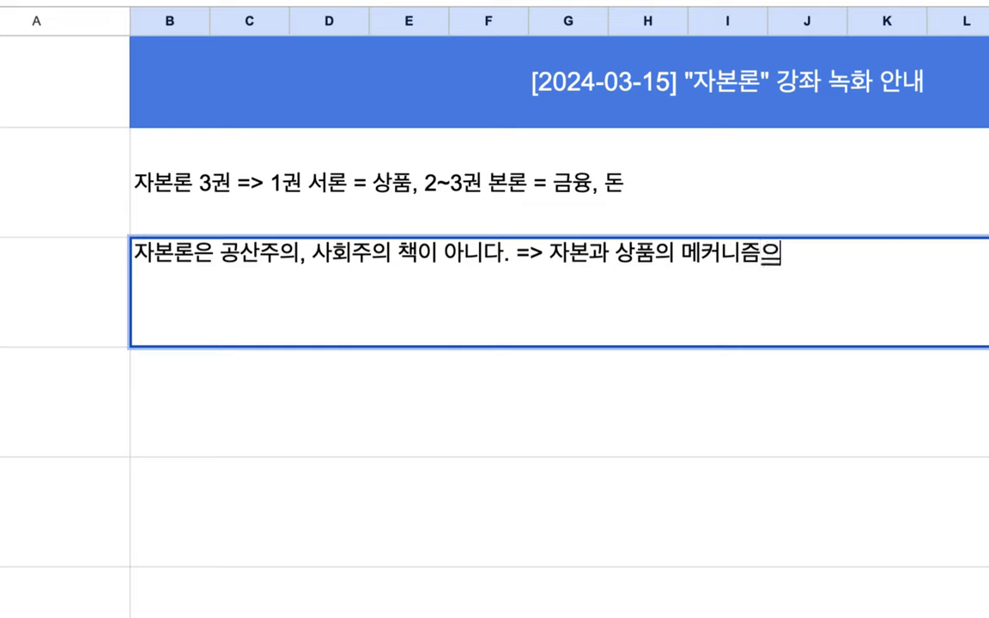
pyautogui.write('렴')
pyautogui.press('BackSpace')
pyautogui.press('BackSpace')
pyautogui.press('BackSpace')
pyautogui.press('BackSpace')
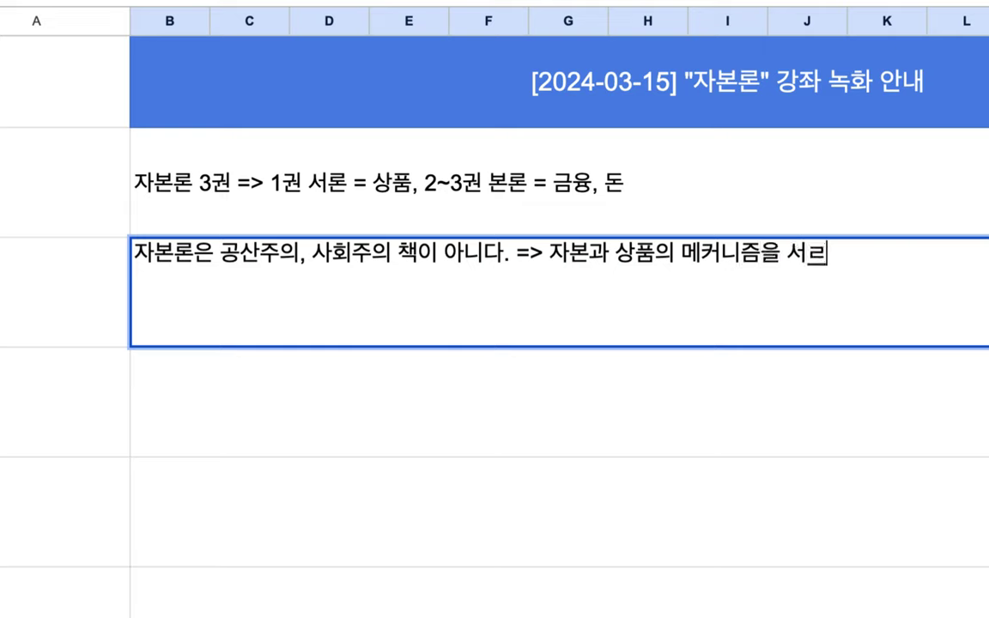
pyautogui.write('설명')
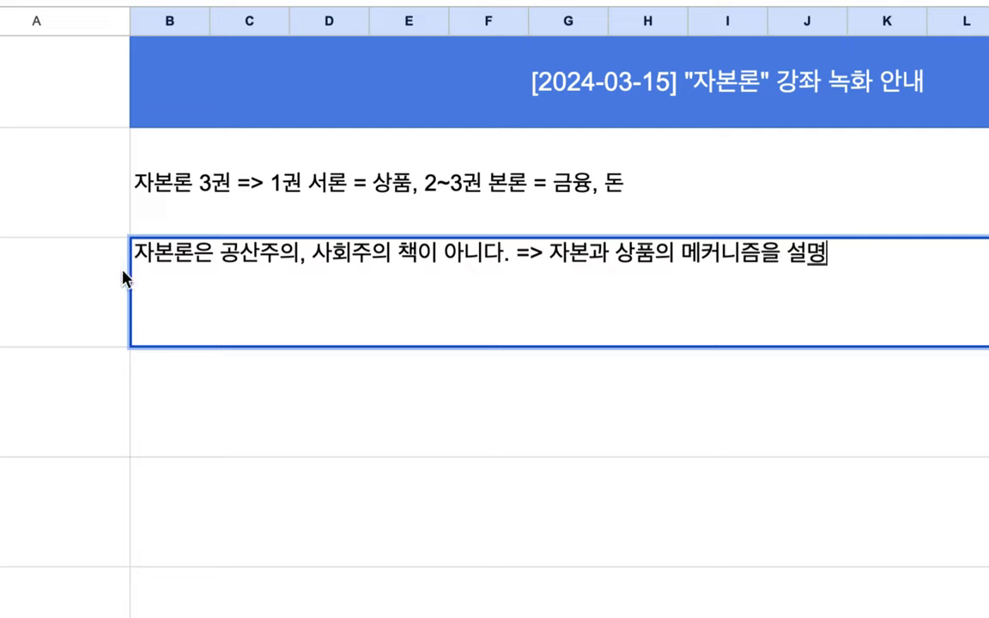
# Insert "자본주의 책 =>" in the row 3 note, directly before "자본과 상품의 메커니즘을 설명".
pyautogui.click(560, 255)
pyautogui.write('자본')
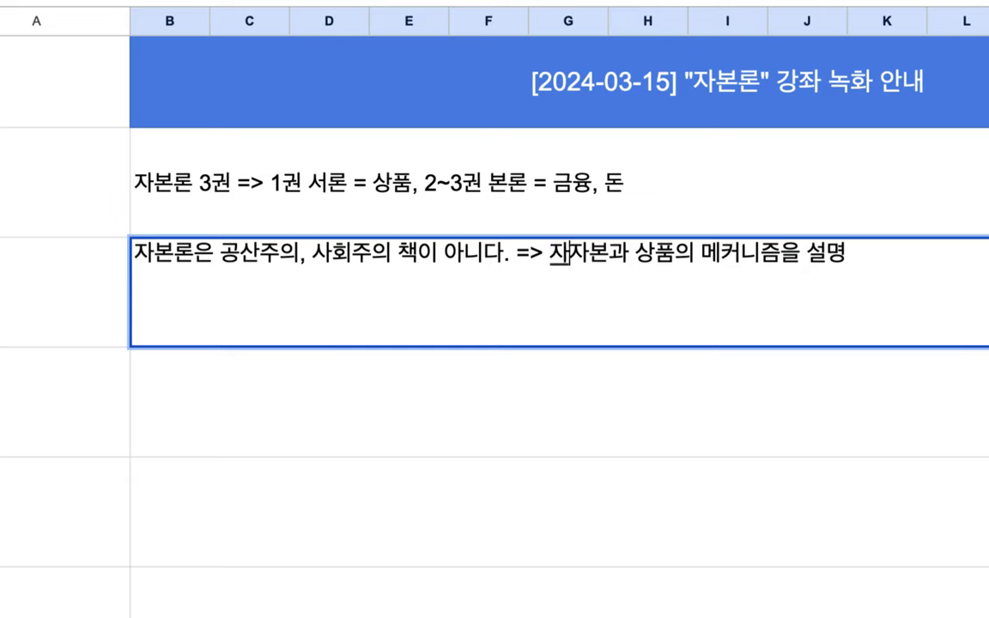
pyautogui.write('주의 책')
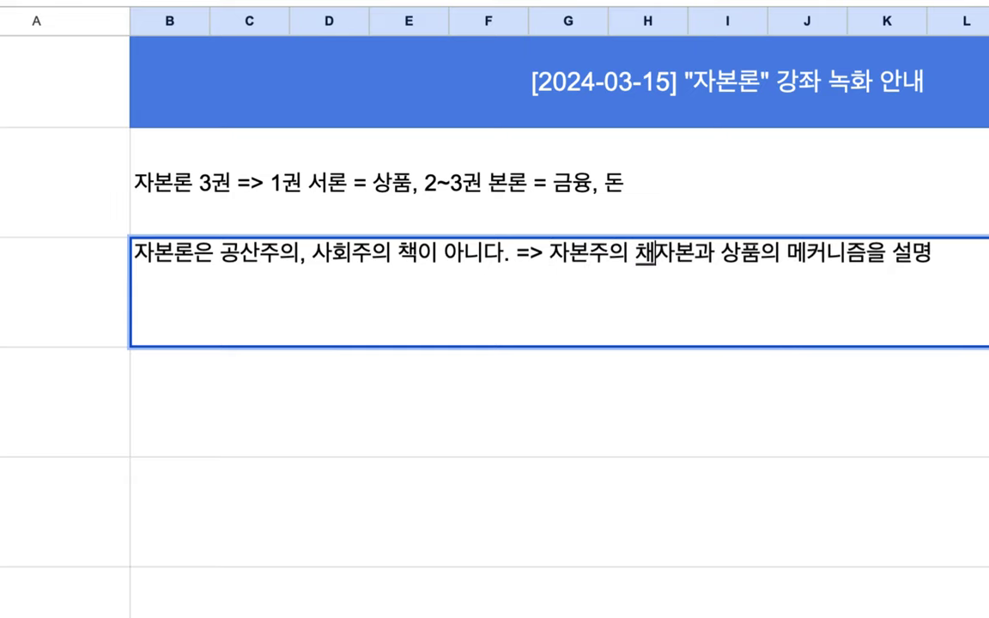
pyautogui.write(' =>')
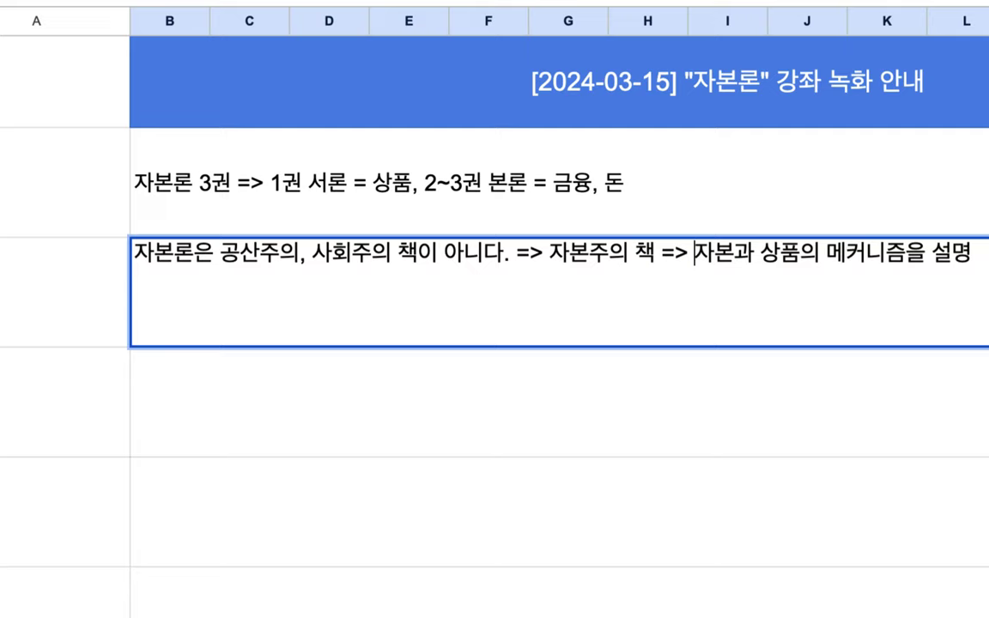
# Enter "자본론 => Wall Street" in the merged row 4 cell, below the note on 자본주의.
pyautogui.click(406, 391)
pyautogui.write('자본ㄹ')
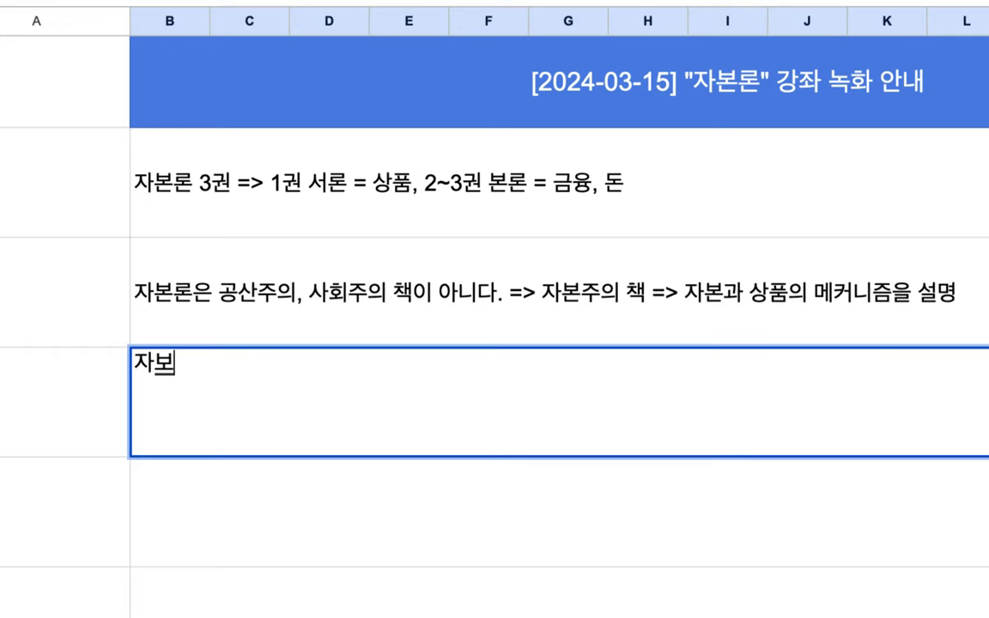
pyautogui.write('ㅗㄴ =')
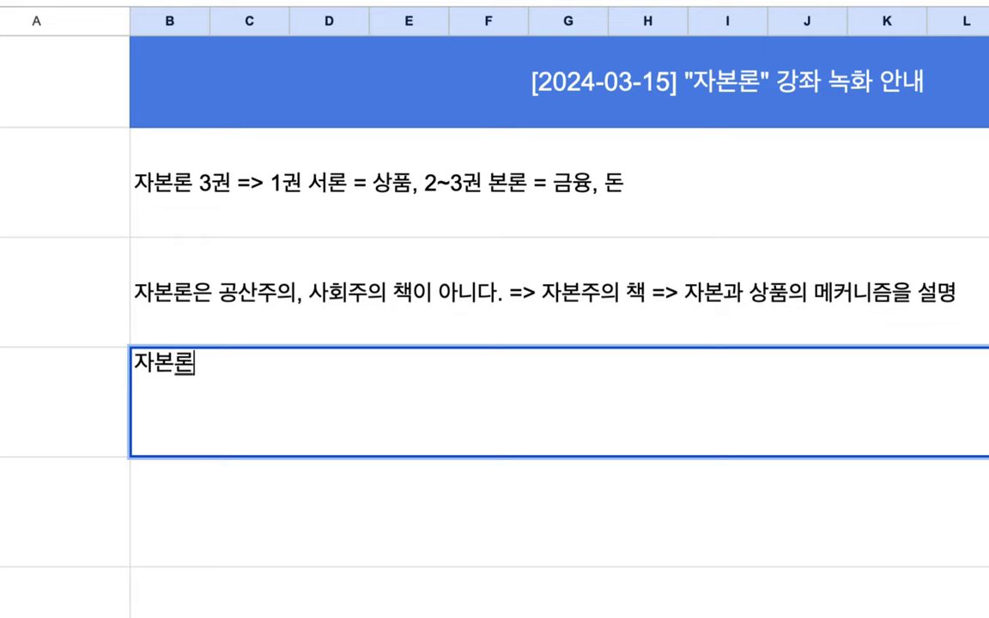
pyautogui.write('> ')
pyautogui.write('#q')
pyautogui.press('BackSpace')
pyautogui.press('BackSpace')
pyautogui.write('Wall Street')
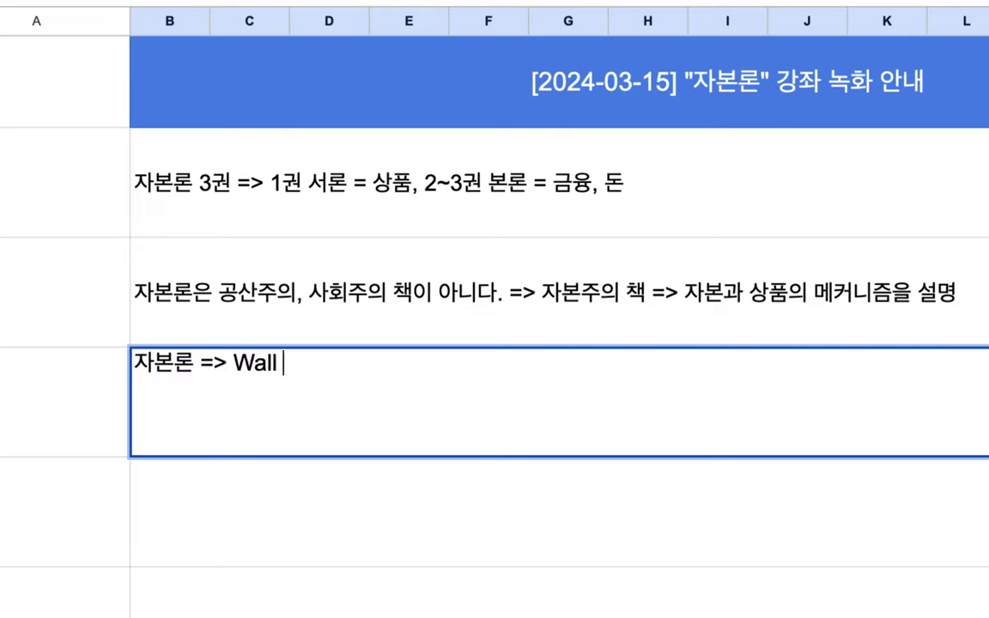